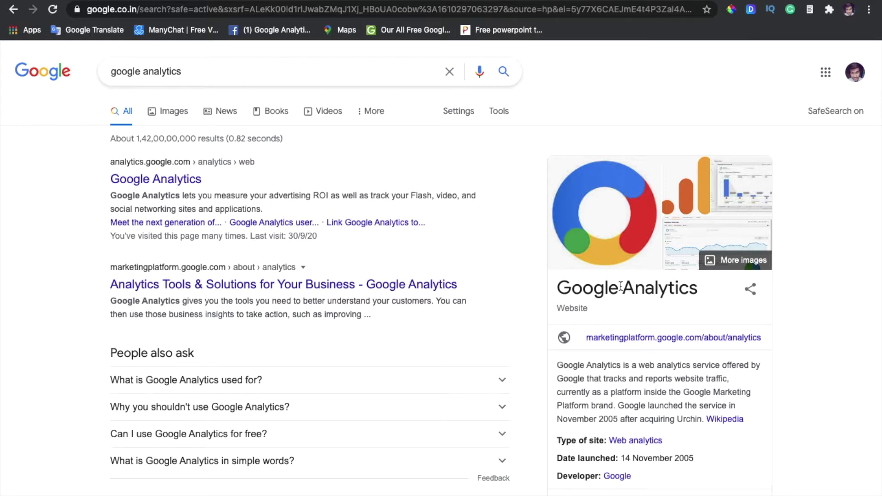
# Search Google for "google analytics" and open the Google Analytics site from the results
pyautogui.click(286, 76)
pyautogui.press('Return')
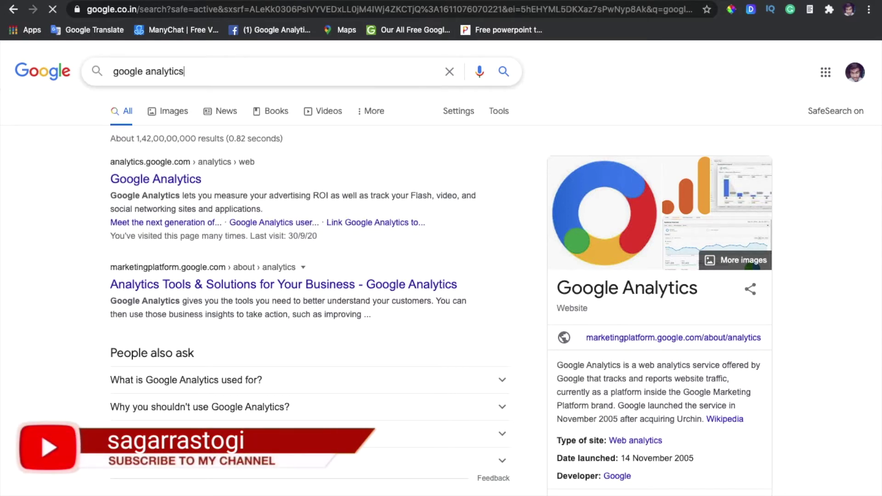
pyautogui.click(195, 183)
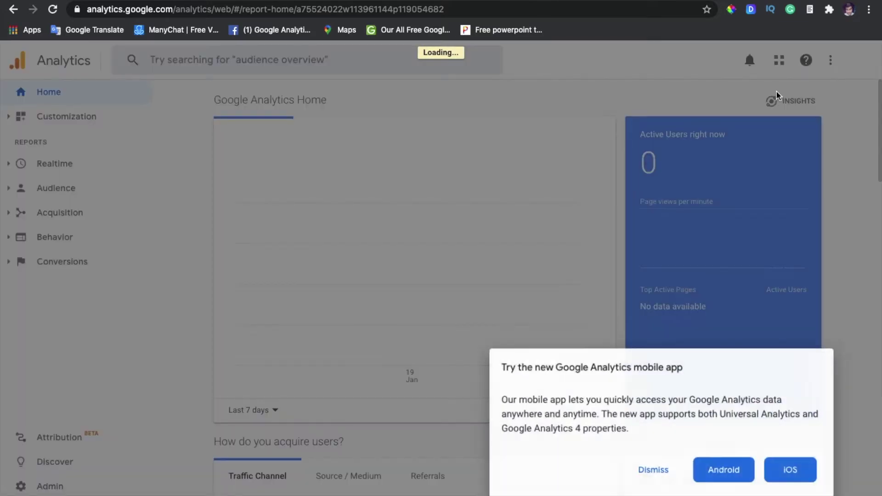
# Dismiss the mobile app promotion and switch Google Analytics to the Digital Marketing Players account
pyautogui.click(667, 470)
pyautogui.click(858, 99)
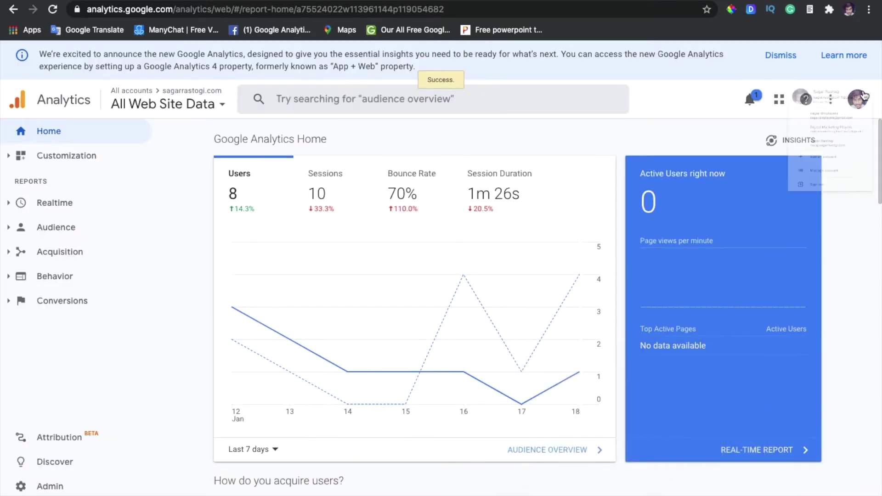
pyautogui.click(785, 201)
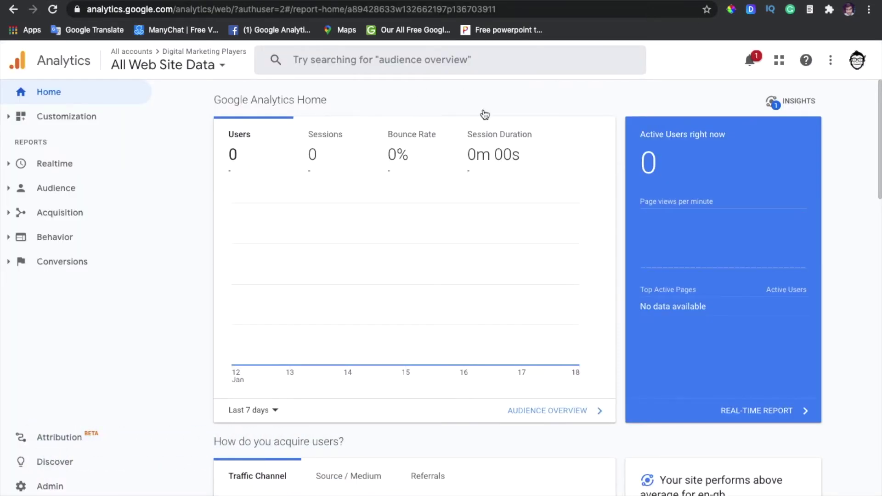
# Open the Google Analytics administration page and select the Digital Marketing Players property
pyautogui.click(63, 488)
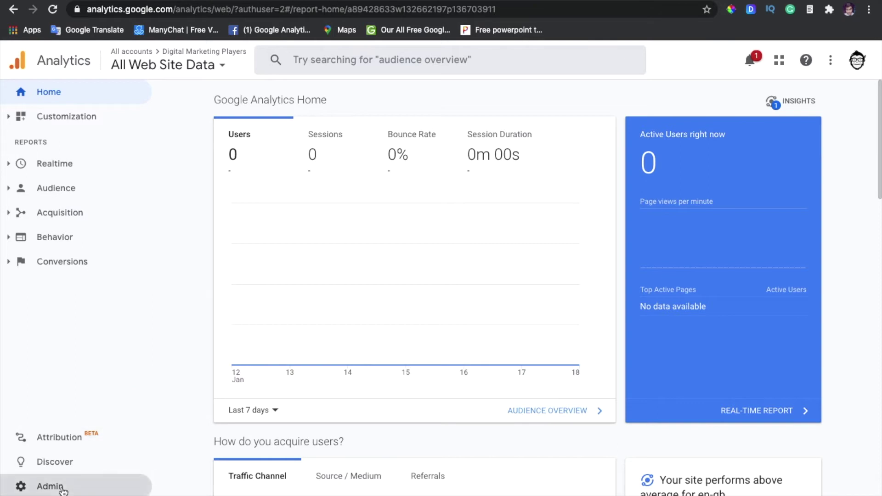
pyautogui.click(60, 490)
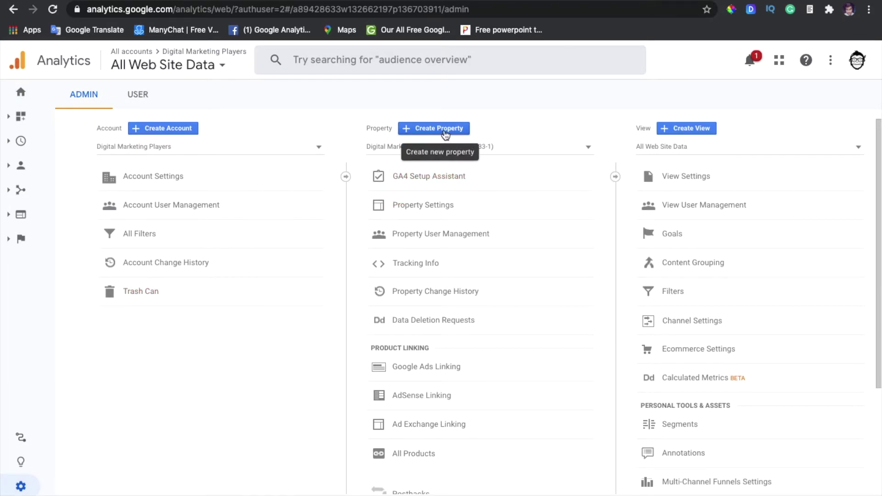
pyautogui.click(464, 146)
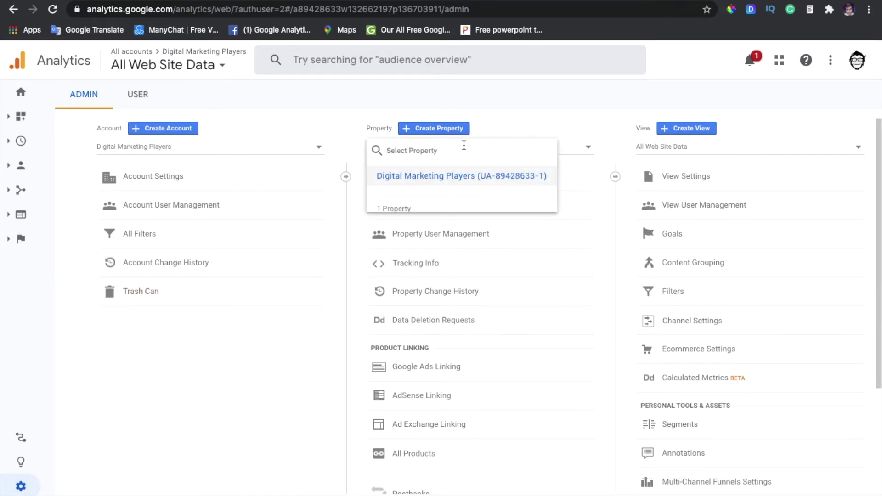
pyautogui.click(457, 175)
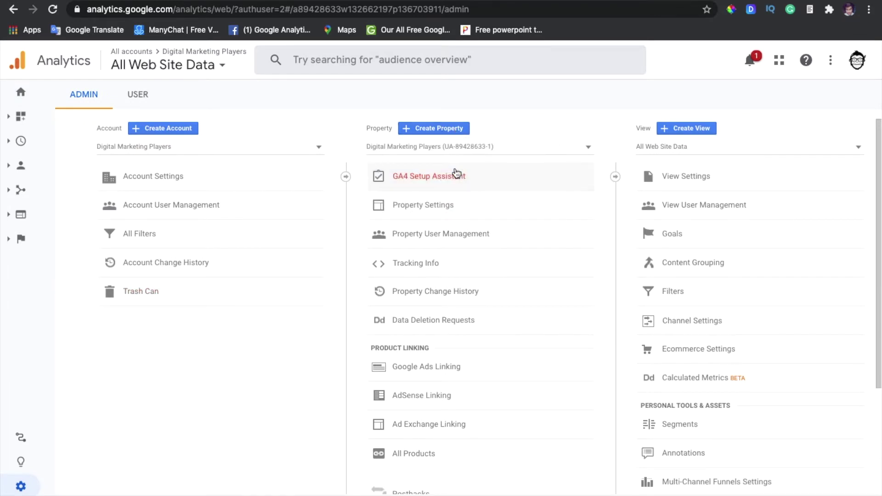
# Review the property settings of Digital Marketing Players, from the basic settings down to user analysis
pyautogui.scroll(-1, 501, 173)
pyautogui.click(499, 171)
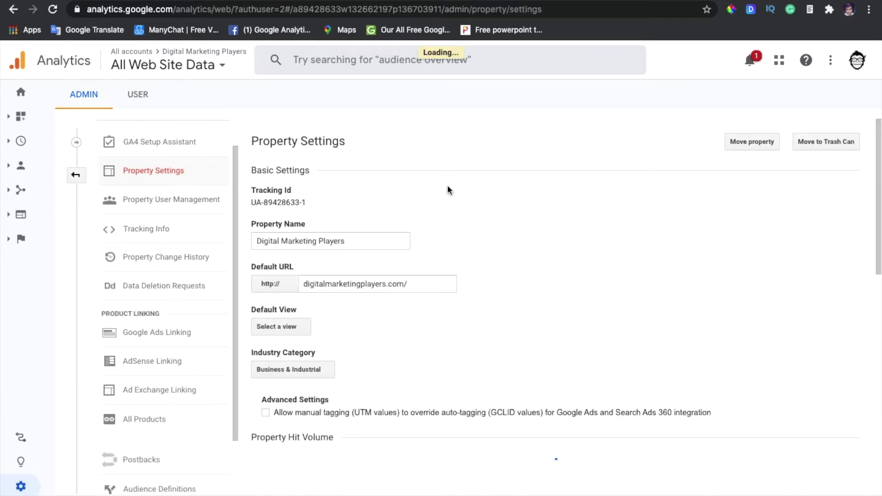
pyautogui.scroll(-10, 381, 219)
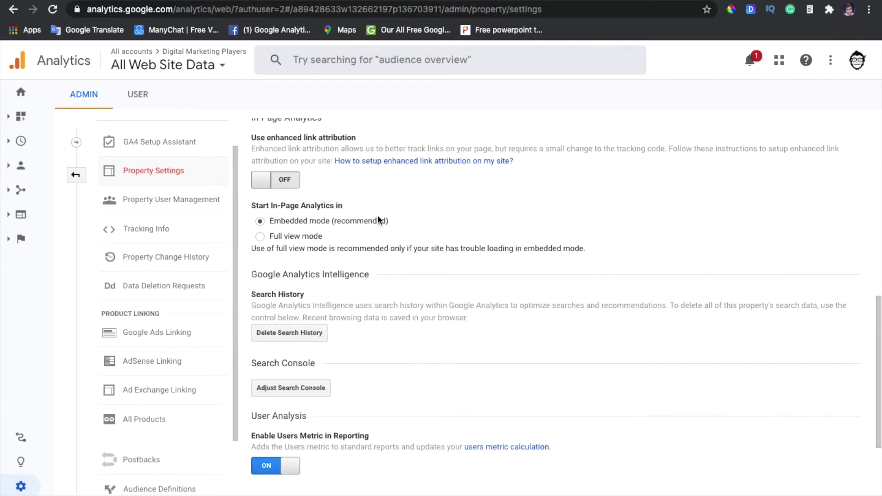
pyautogui.scroll(-2, 380, 219)
pyautogui.scroll(1, 380, 220)
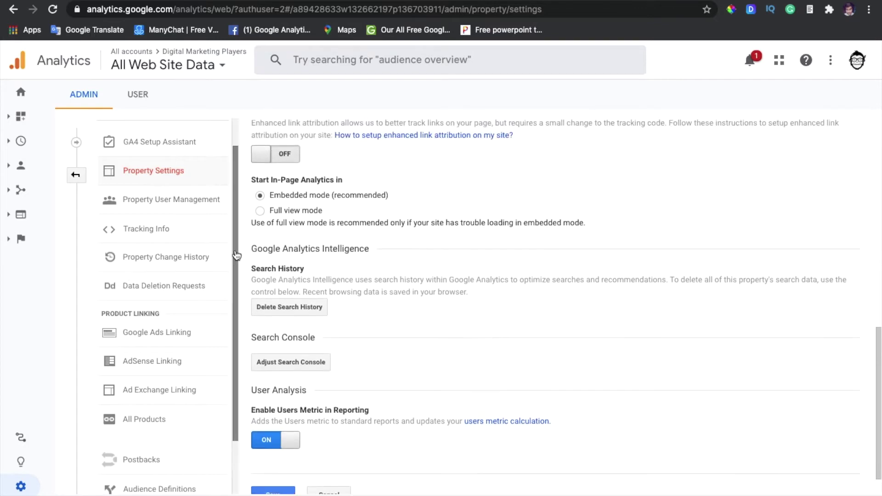
# Show the property's tracking code and select the whole global site tag snippet
pyautogui.click(181, 233)
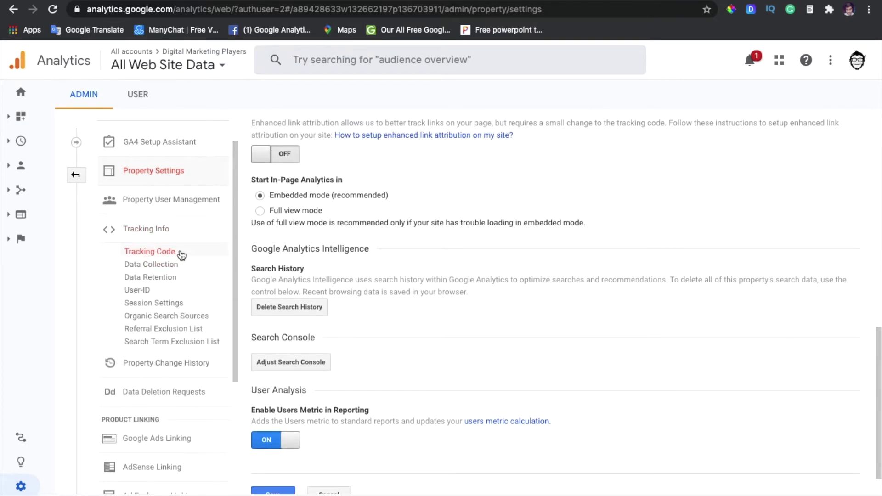
pyautogui.click(181, 255)
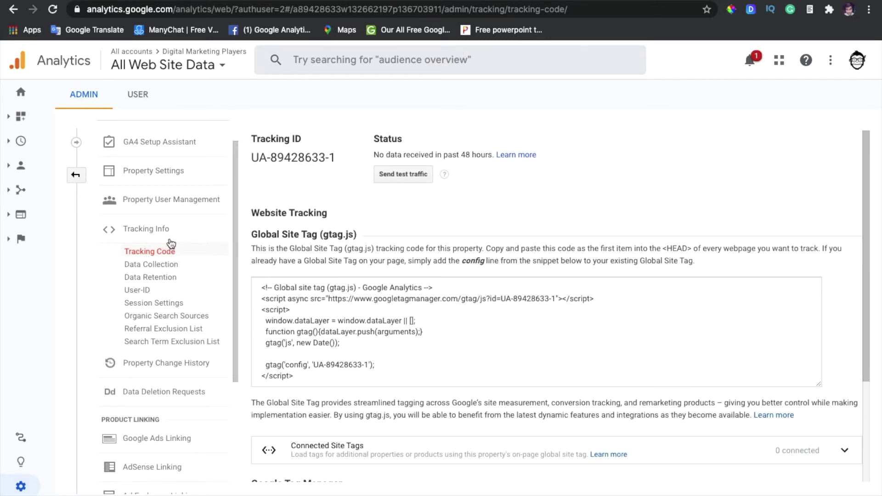
pyautogui.click(312, 329)
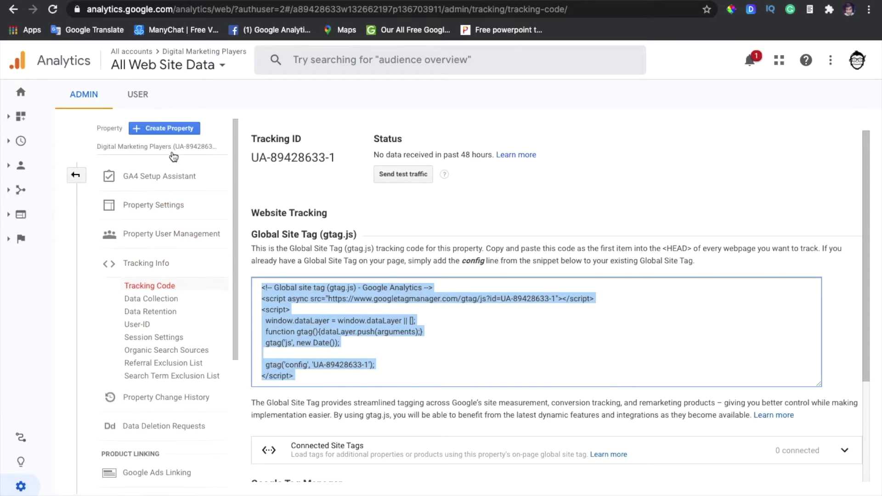
# Look over the details form for creating a new property and return to the administration overview
pyautogui.click(167, 130)
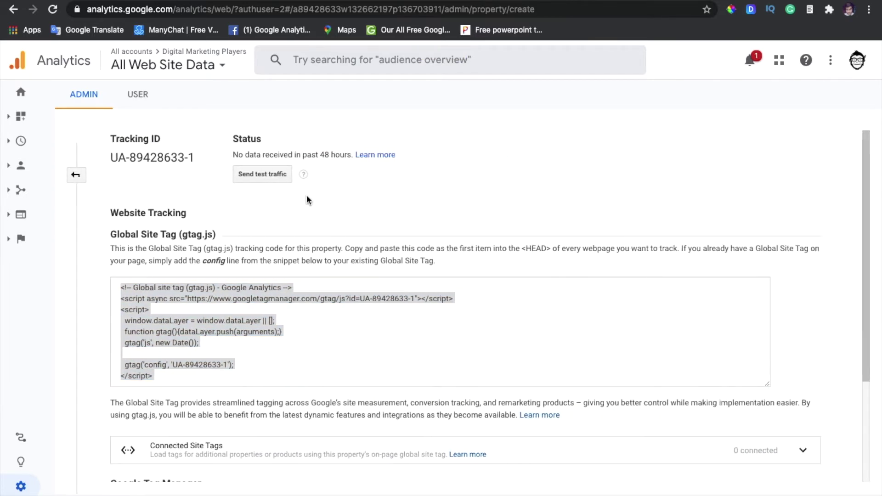
pyautogui.scroll(-3, 265, 288)
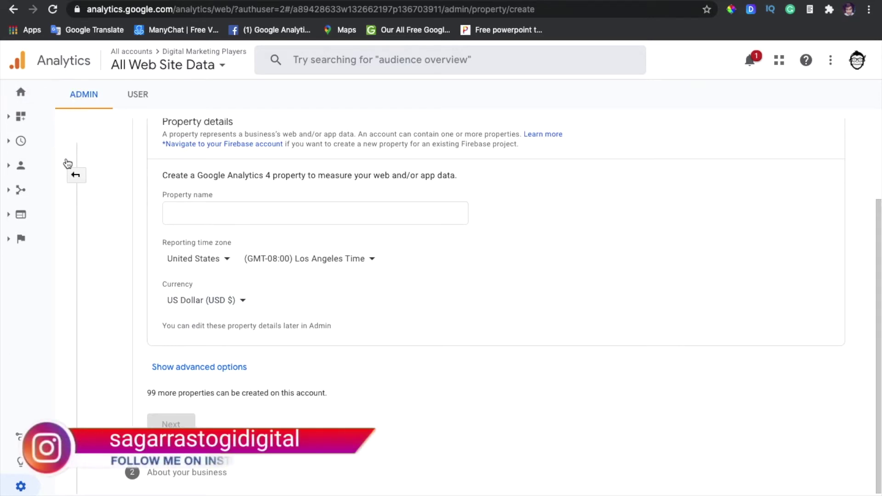
pyautogui.click(74, 174)
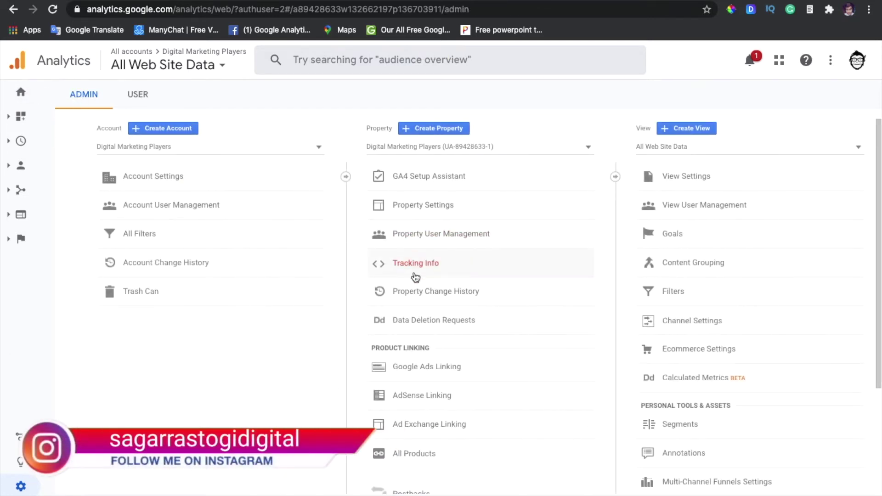
# Open the Digital Marketing Players property's tracking code and copy the global site tag (gtag.js) snippet
pyautogui.click(418, 266)
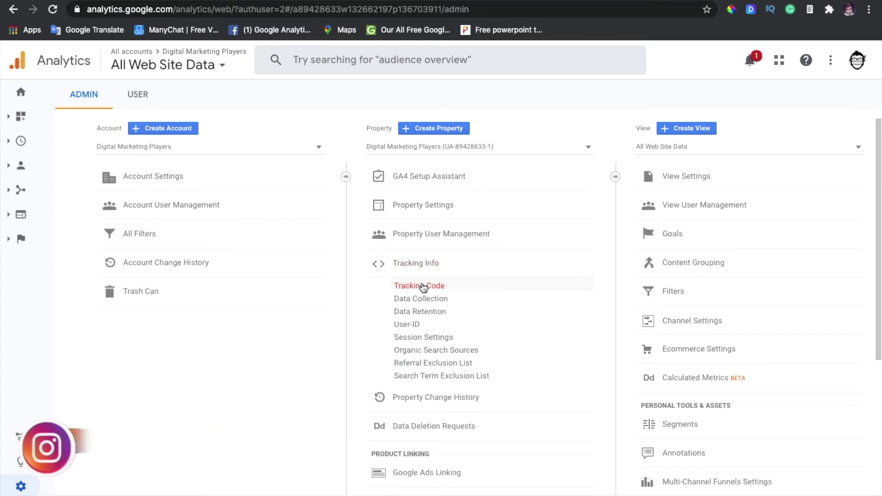
pyautogui.click(420, 286)
pyautogui.click(416, 280)
pyautogui.press('super+c')
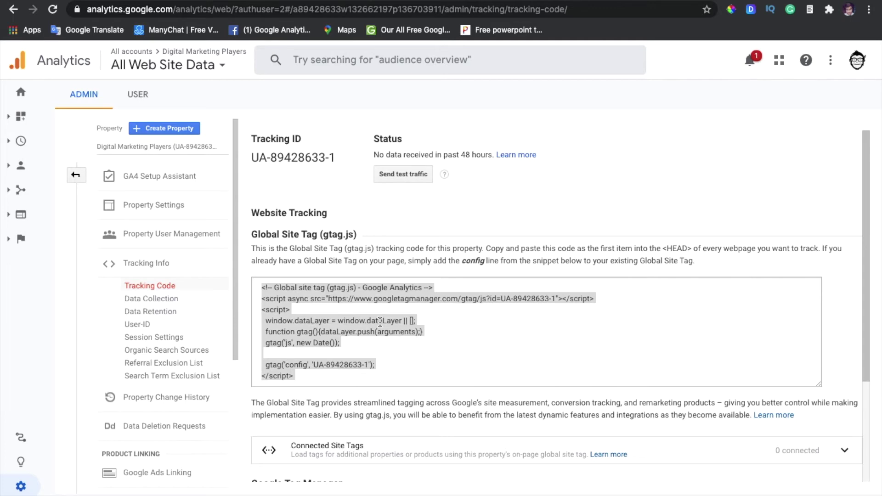
# Switch to the site's WordPress dashboard and open the Theme Editor for the CosmosWP theme
pyautogui.hotkey('ctrl', 'Tab')
pyautogui.moveTo(70, 302)
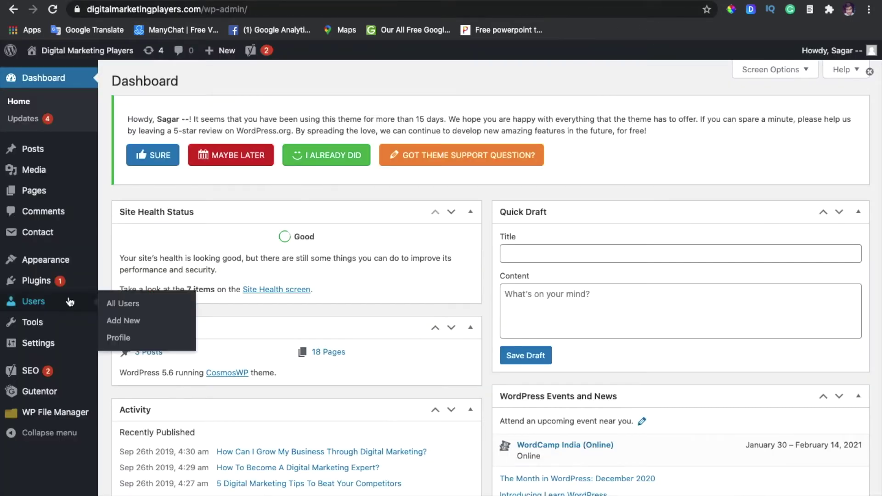
pyautogui.moveTo(62, 259)
pyautogui.click(134, 265)
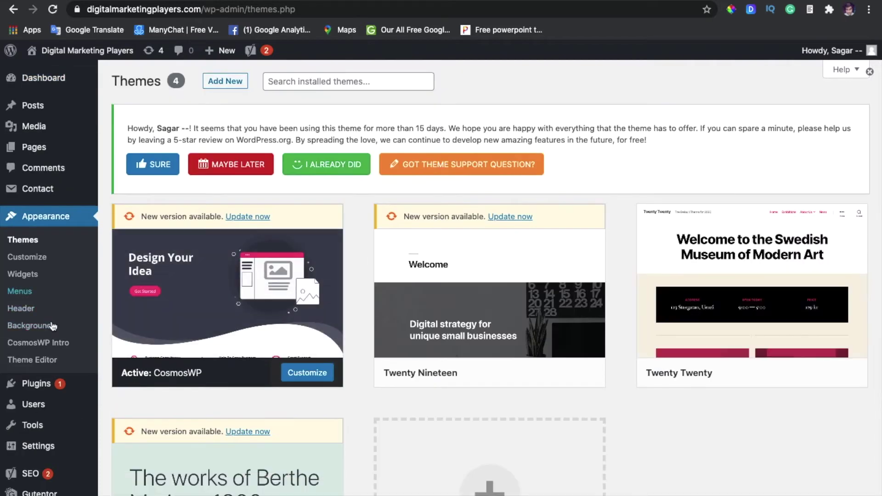
pyautogui.click(54, 361)
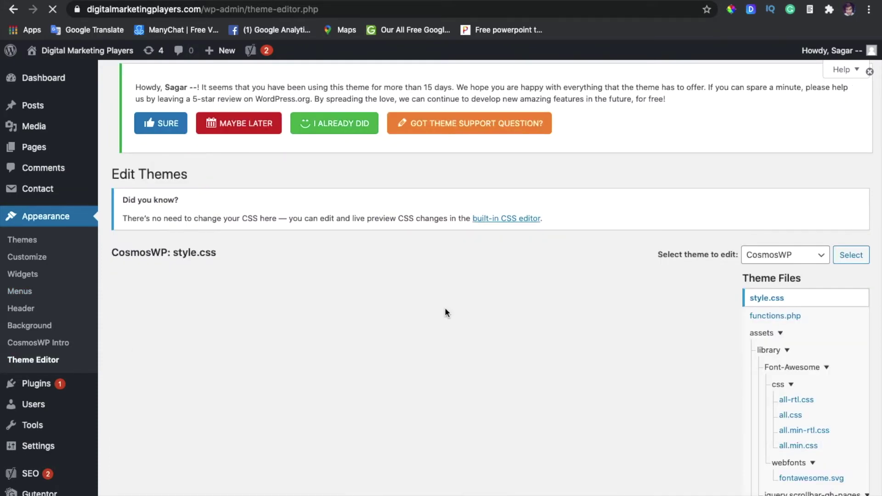
# Find header.php among the CosmosWP theme files and open it for editing
pyautogui.scroll(-10, 778, 377)
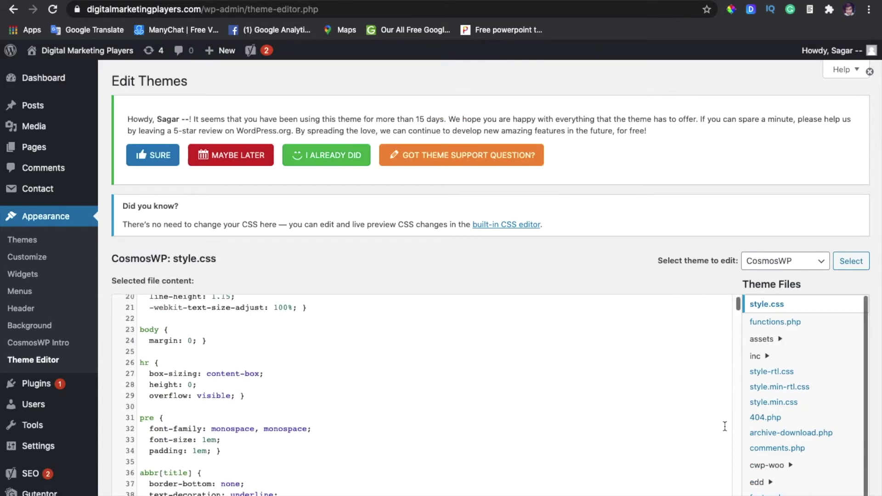
pyautogui.scroll(-3, 798, 395)
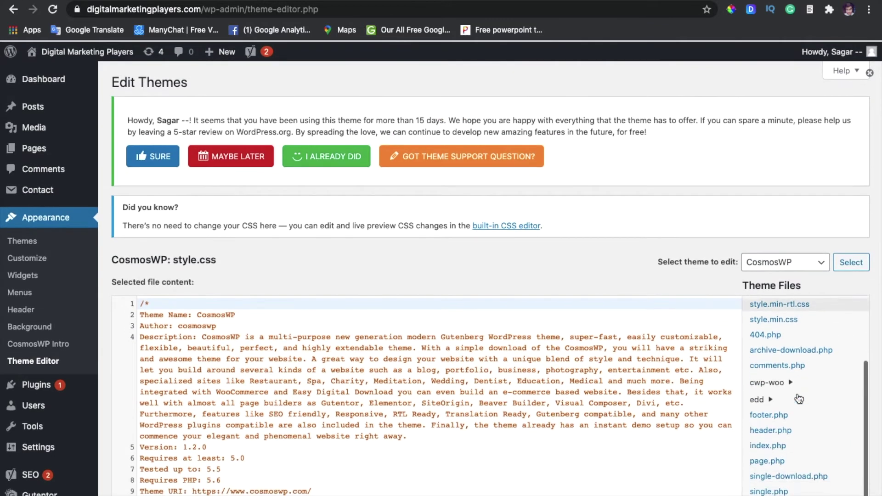
pyautogui.scroll(-5, 799, 399)
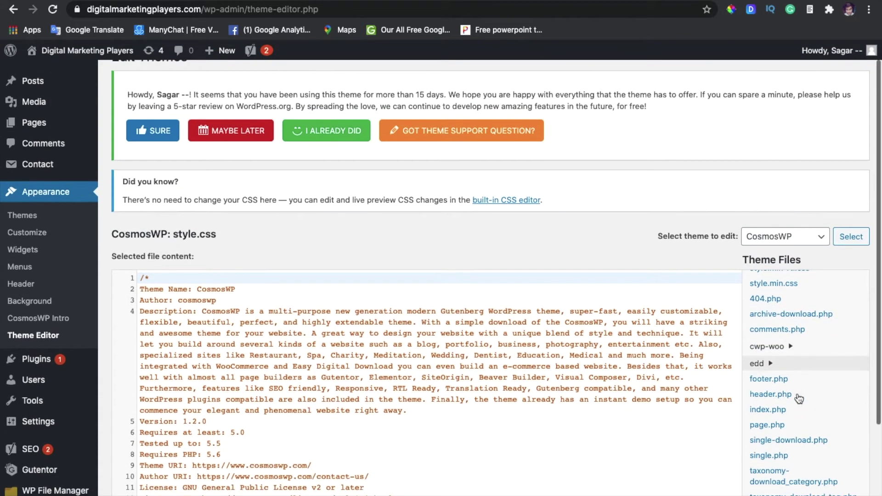
pyautogui.scroll(-2, 800, 399)
pyautogui.scroll(10, 800, 395)
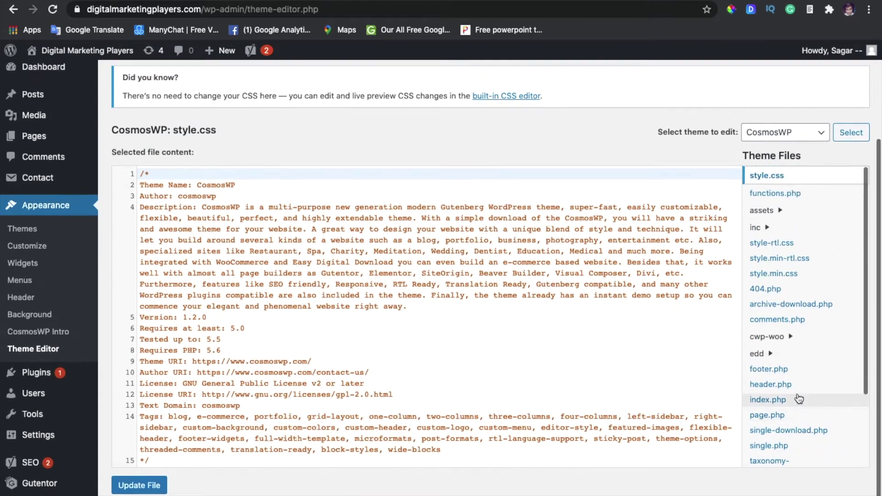
pyautogui.click(776, 216)
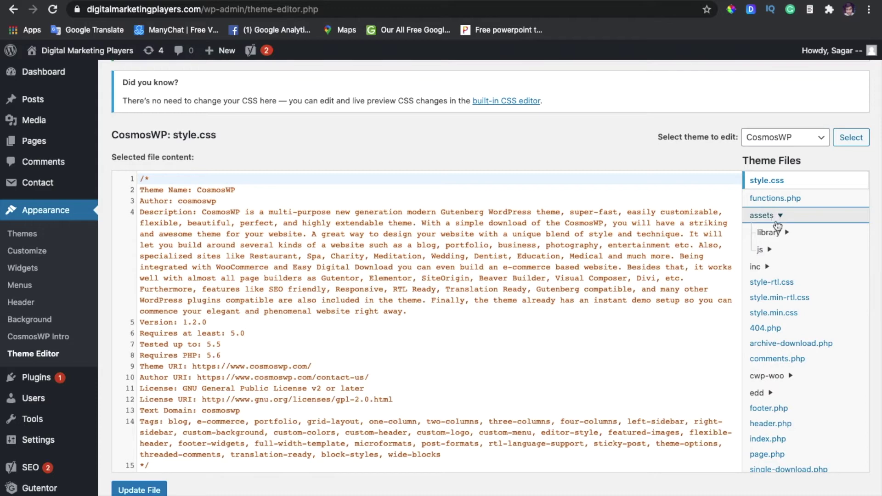
pyautogui.click(768, 233)
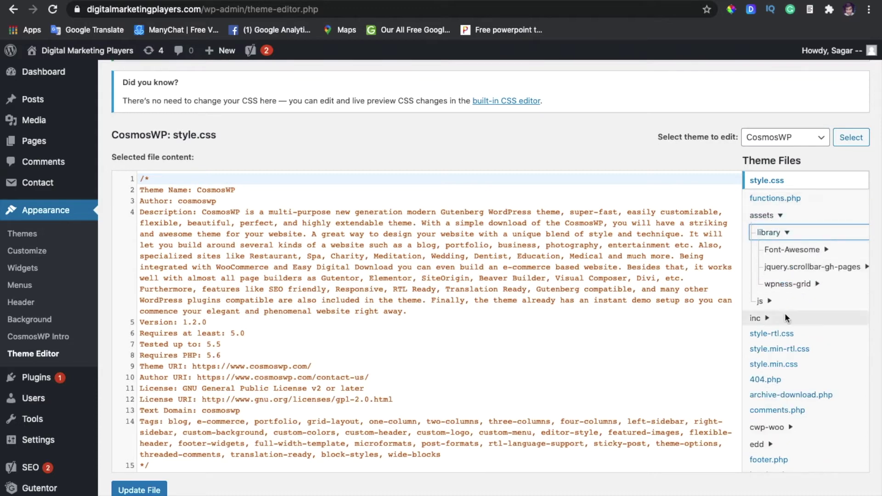
pyautogui.scroll(-1, 785, 325)
pyautogui.scroll(-3, 785, 326)
pyautogui.click(781, 354)
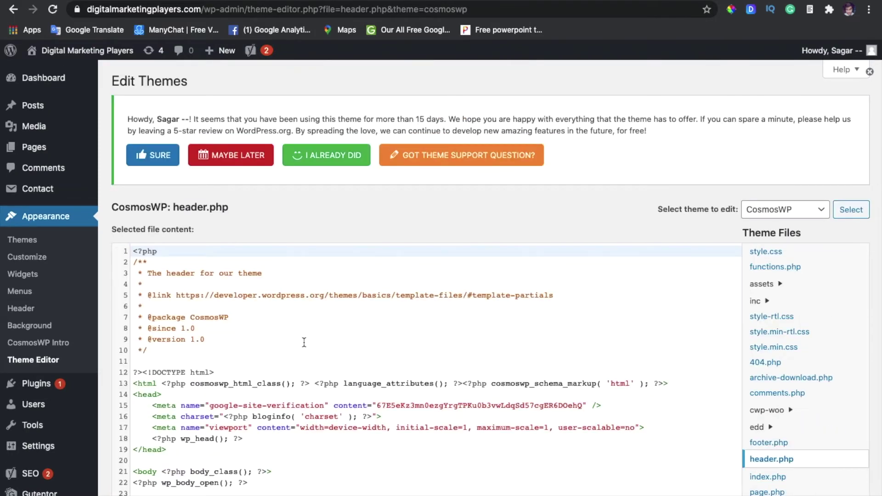
pyautogui.scroll(-5, 304, 343)
pyautogui.scroll(4, 284, 349)
pyautogui.scroll(-3, 506, 283)
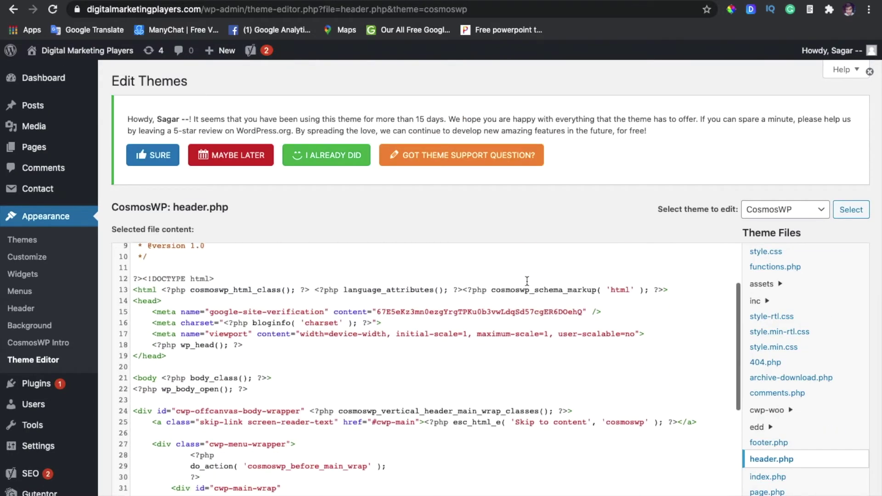
pyautogui.scroll(-1, 527, 281)
pyautogui.click(178, 287)
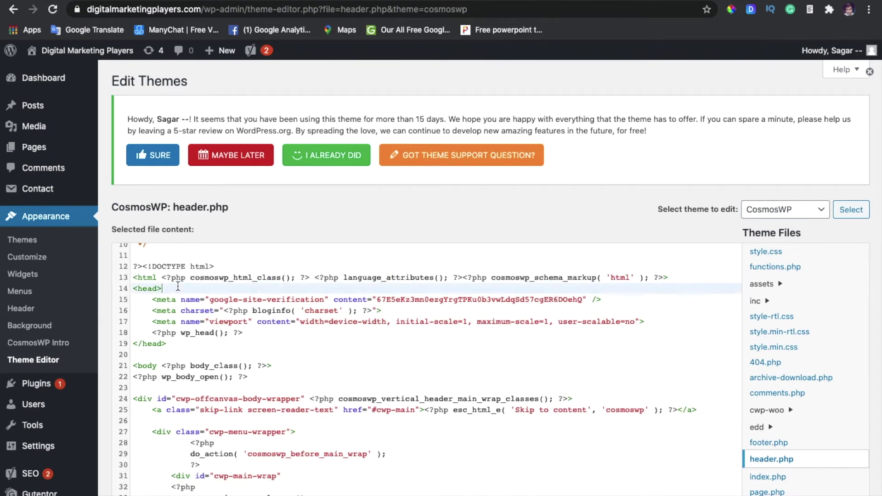
pyautogui.press('Return')
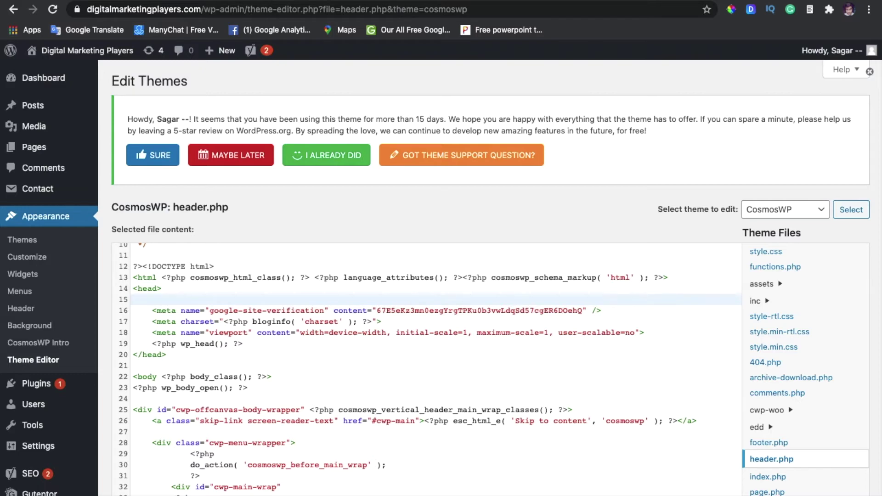
pyautogui.press('BackSpace')
# Paste the copied global site tag on a new line below the google-site-verification meta tag in header.php and remove the trailing blank line
pyautogui.click(654, 300)
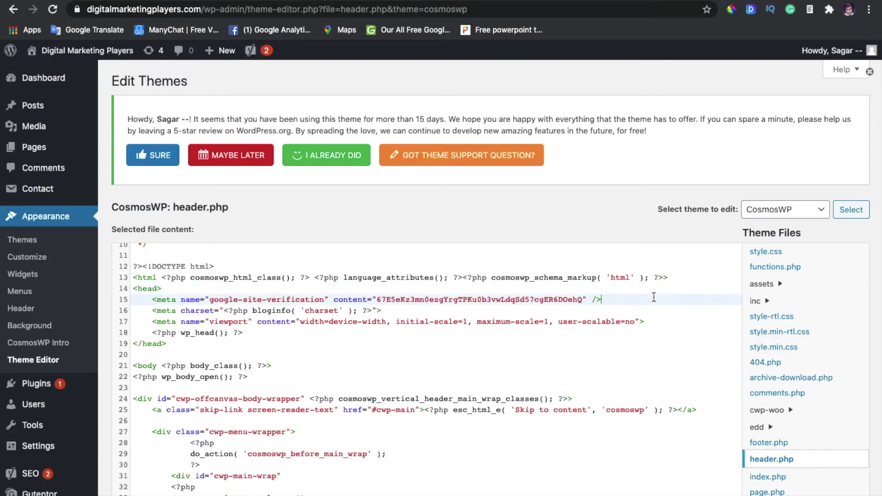
pyautogui.press('Return')
pyautogui.press('super+v')
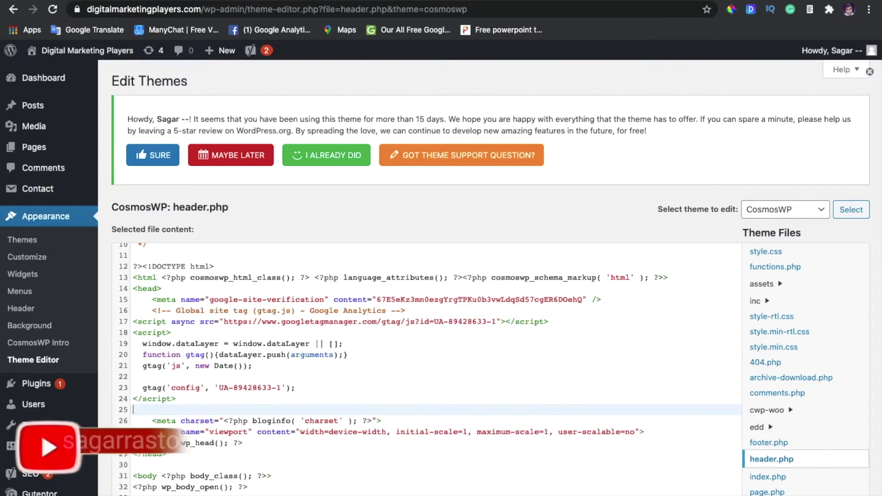
pyautogui.press('BackSpace')
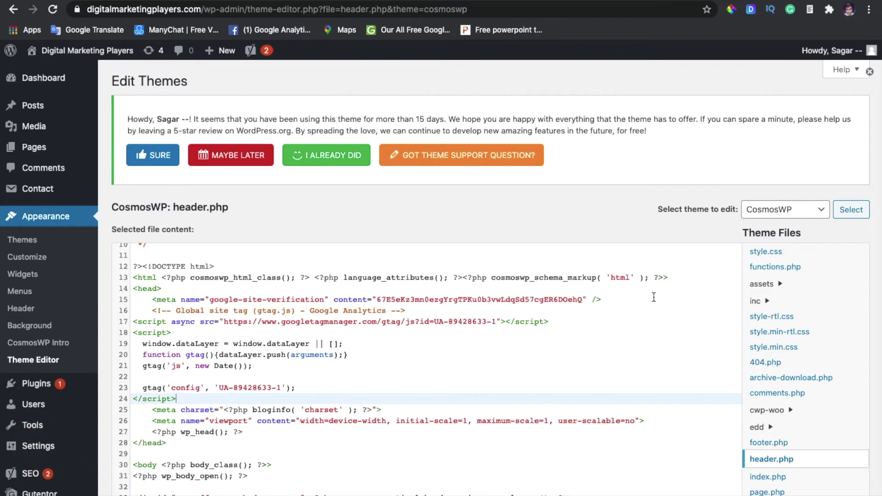
# Save the edited header.php file in the theme and switch back to the Google Analytics tab
pyautogui.scroll(-10, 642, 324)
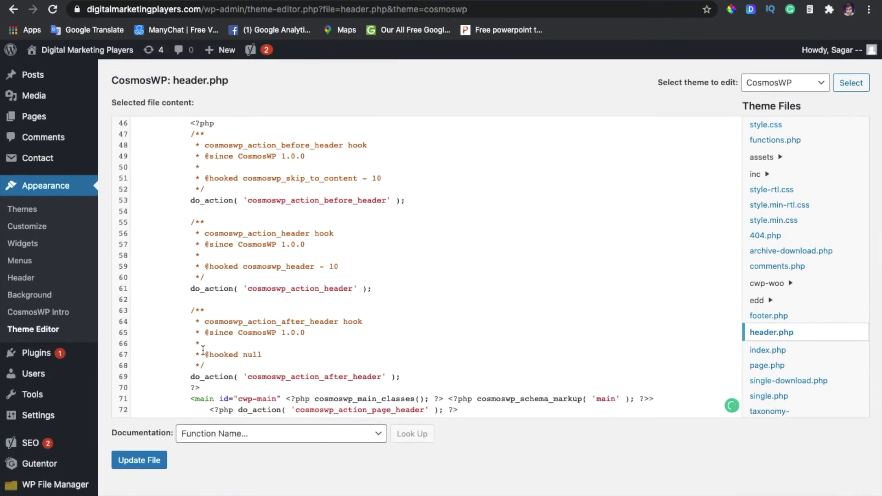
pyautogui.click(145, 463)
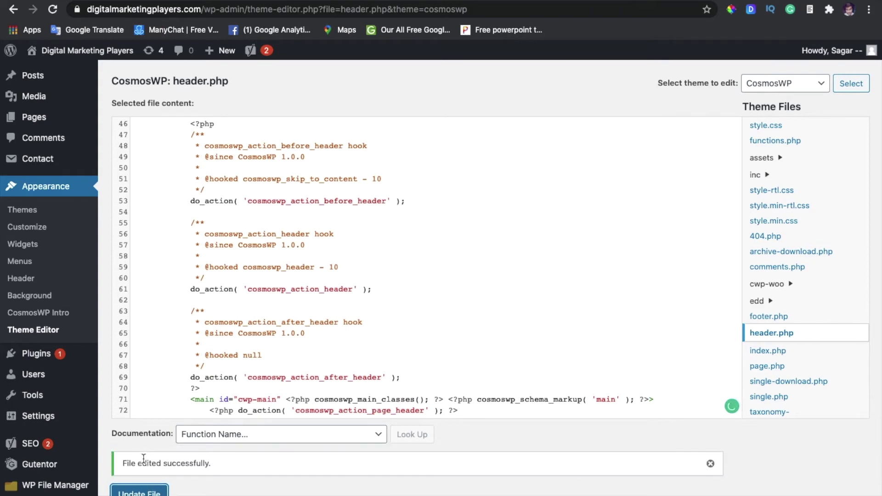
pyautogui.hotkey('ctrl', 'Tab')
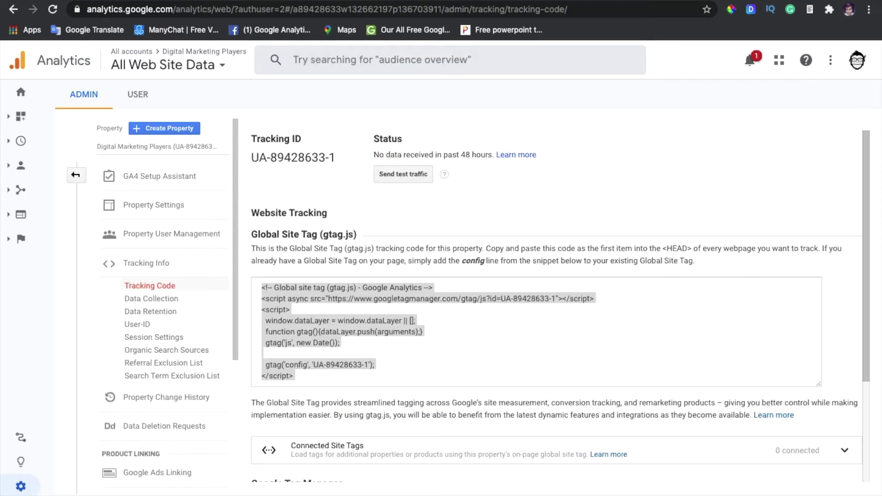
# Open the Google Analytics Home overview and view the user data for today and for the last 90 days
pyautogui.click(21, 104)
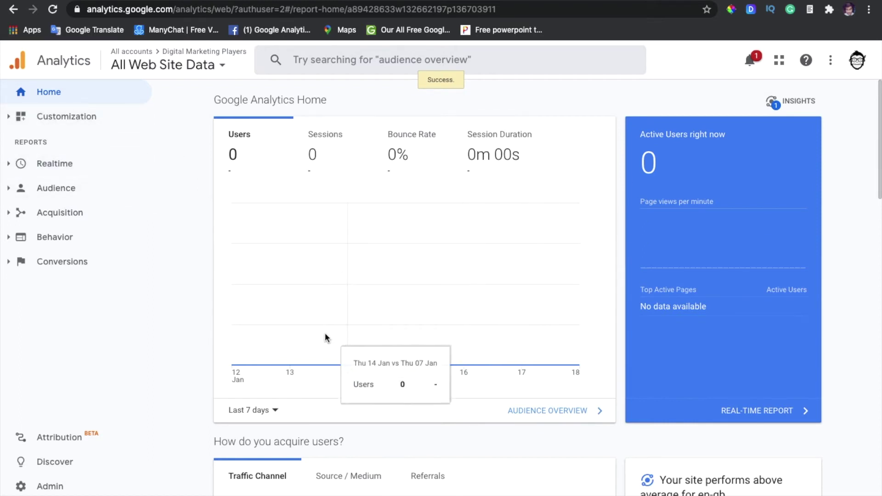
pyautogui.click(270, 409)
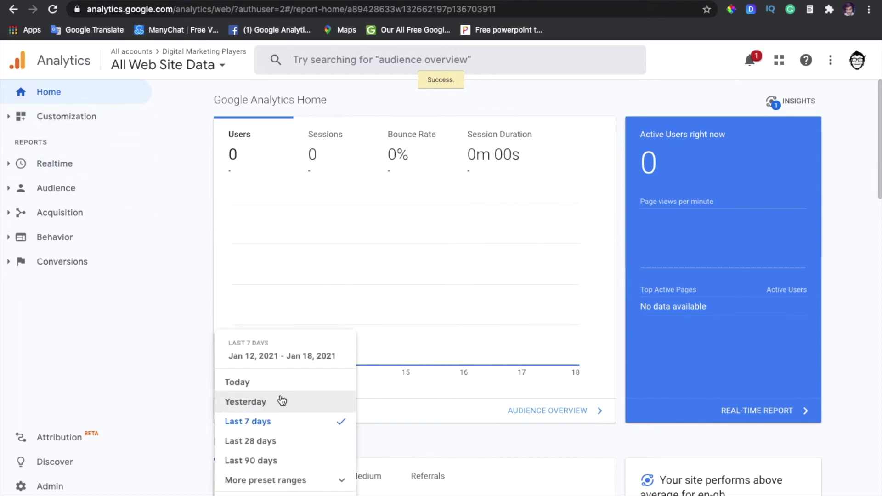
pyautogui.click(280, 388)
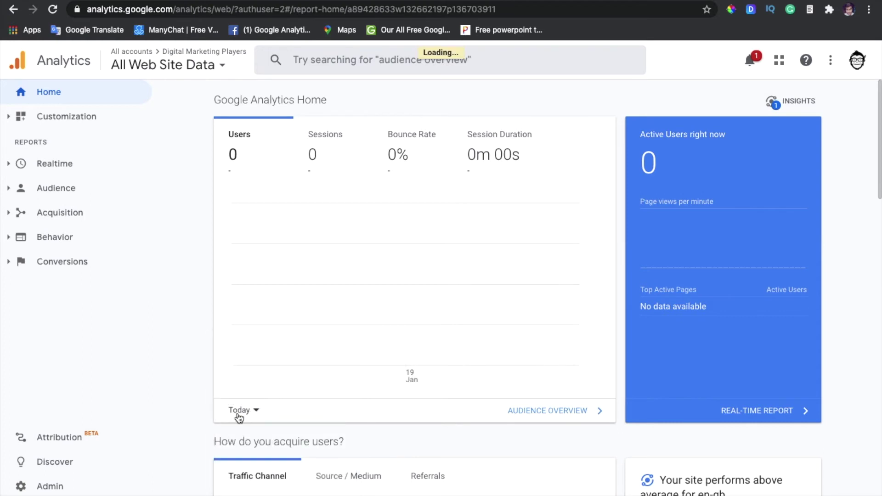
pyautogui.click(235, 412)
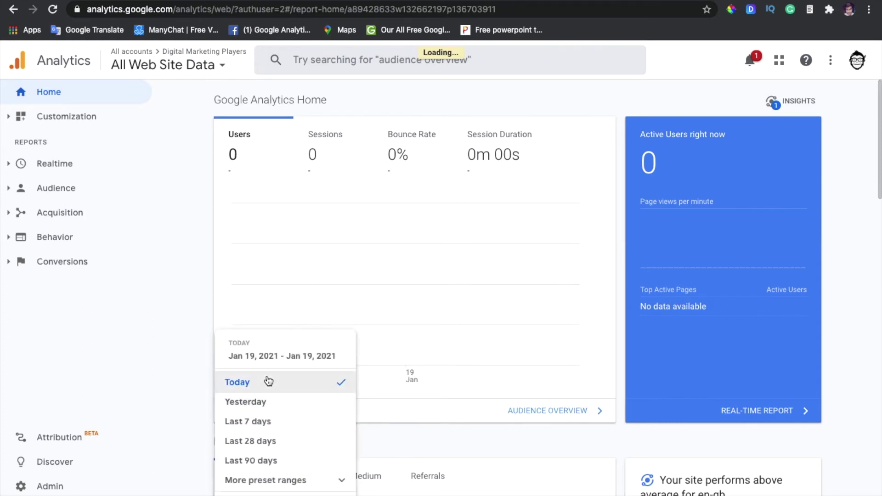
pyautogui.click(262, 462)
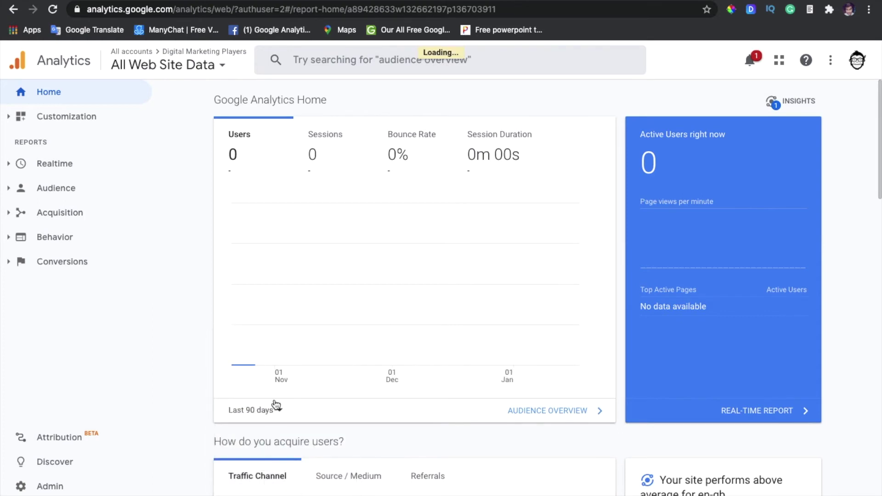
pyautogui.click(275, 410)
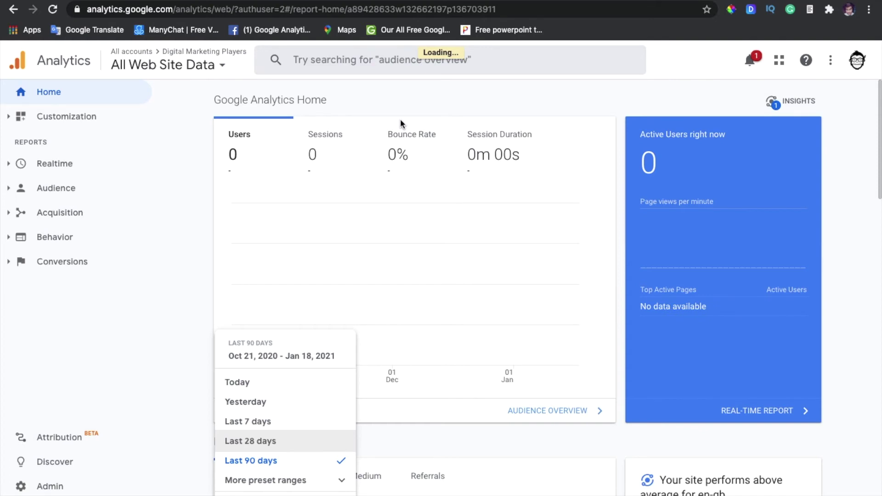
pyautogui.click(667, 87)
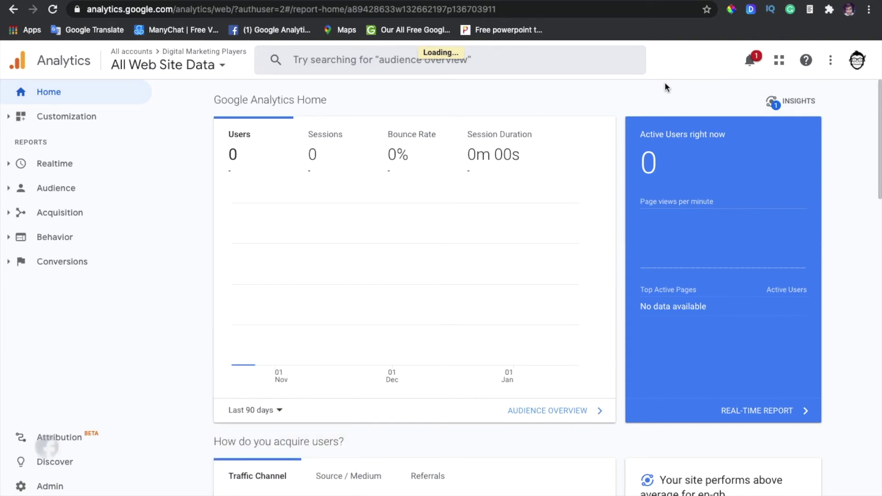
pyautogui.scroll(-1, 621, 161)
pyautogui.scroll(1, 621, 161)
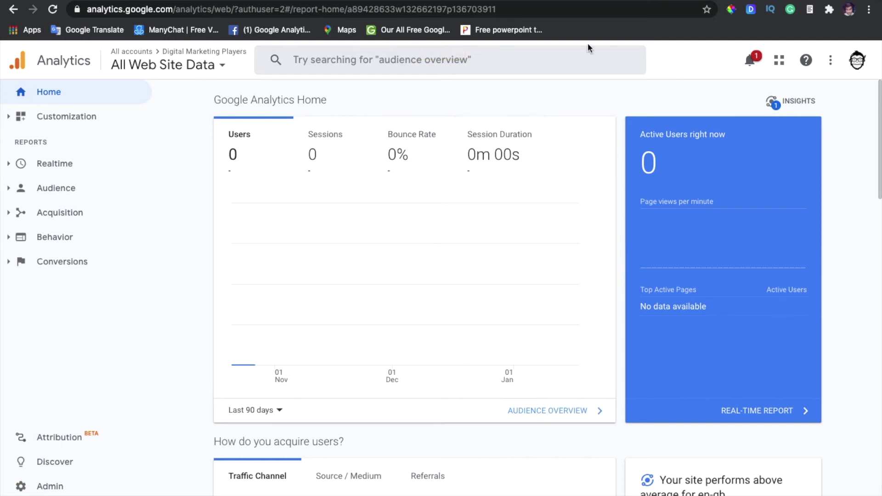
# Start creating a new property in the Digital Marketing Players account and enter the owner's first name as the property name
pyautogui.click(63, 491)
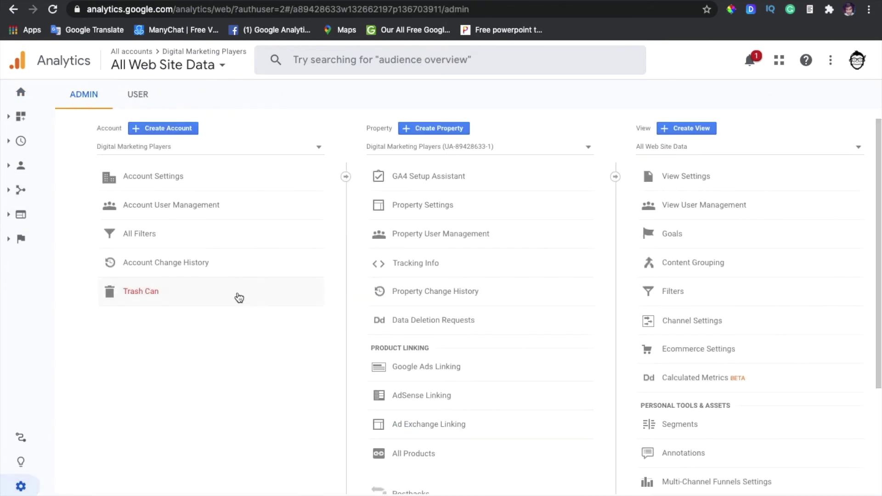
pyautogui.click(473, 145)
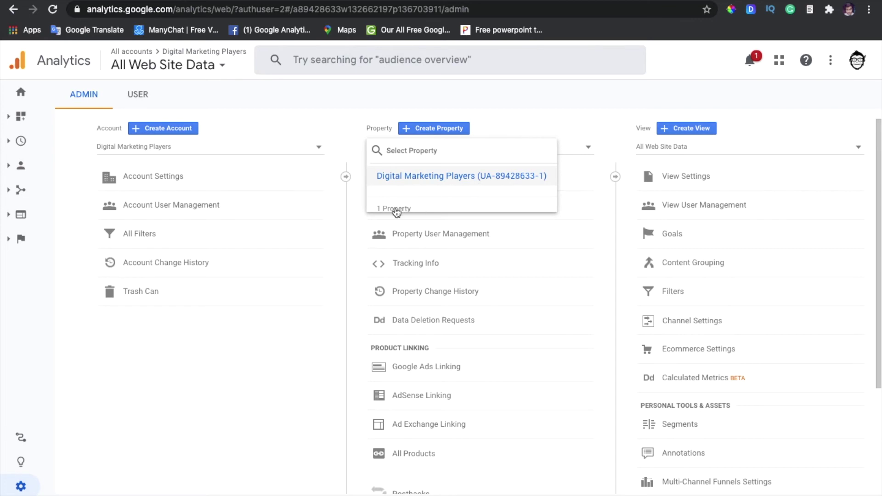
pyautogui.click(428, 128)
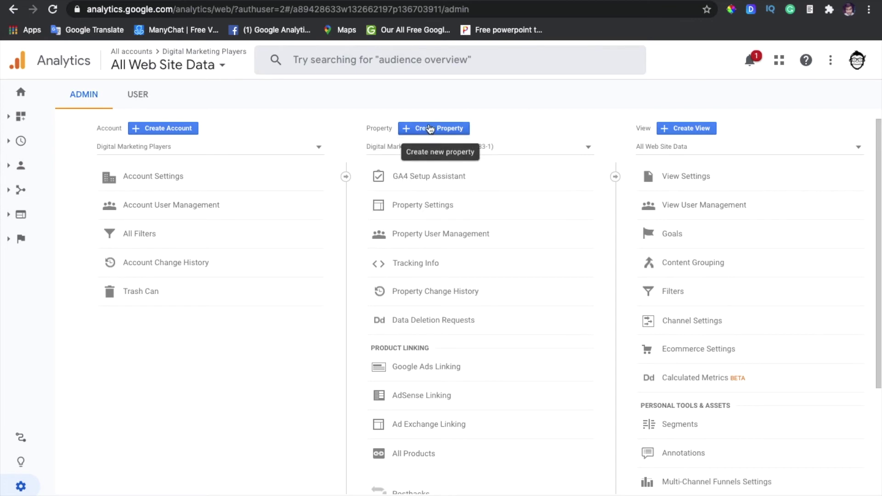
pyautogui.click(432, 128)
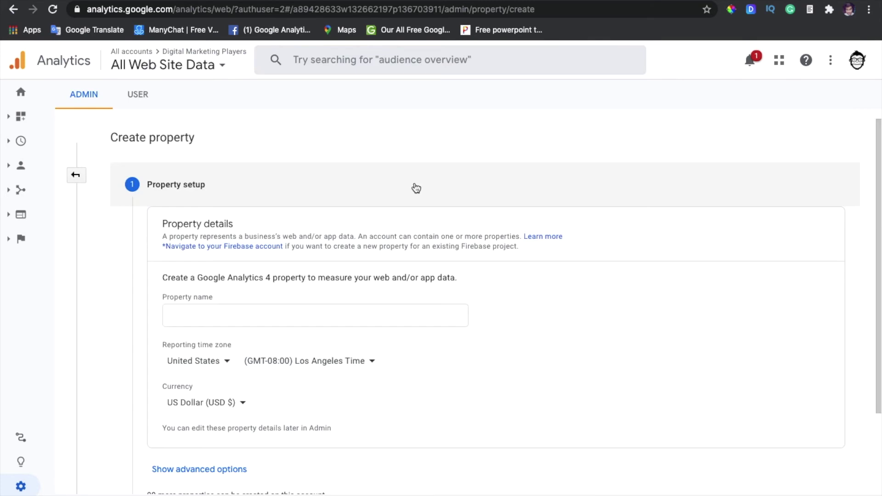
pyautogui.scroll(-2, 307, 242)
pyautogui.click(272, 261)
pyautogui.write('D')
pyautogui.write('agar')
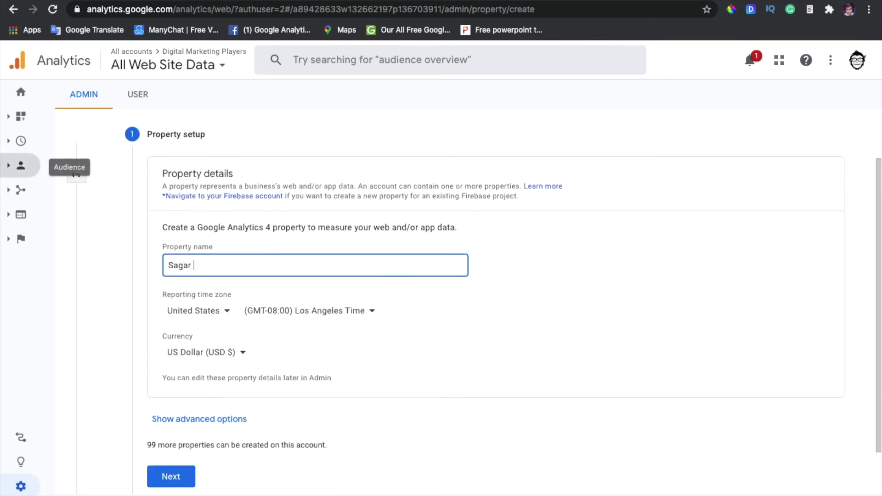
# Set the new property's reporting country to India and its currency to Indian Rupee (INR ₹), and continue to the business information
pyautogui.scroll(-2, 145, 310)
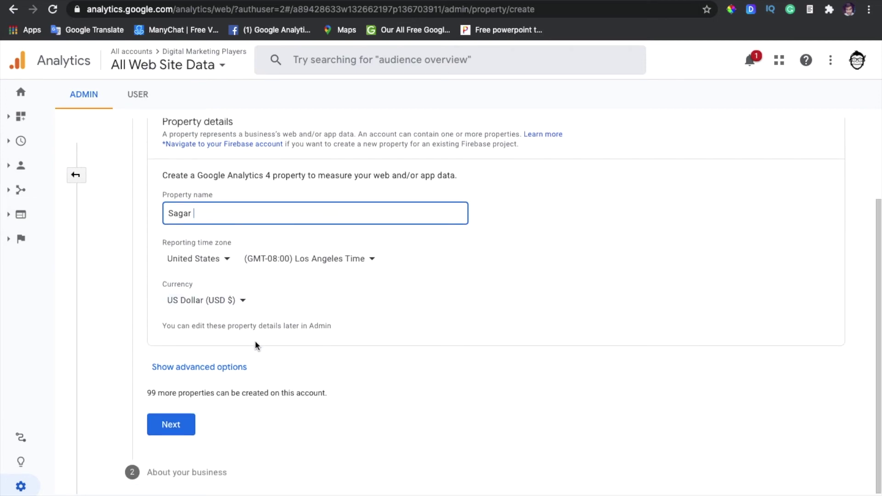
pyautogui.click(219, 260)
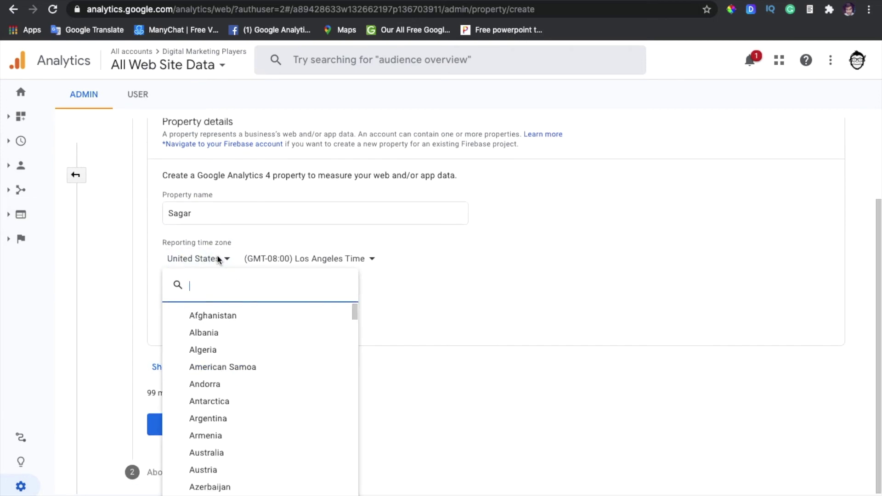
pyautogui.write('indi')
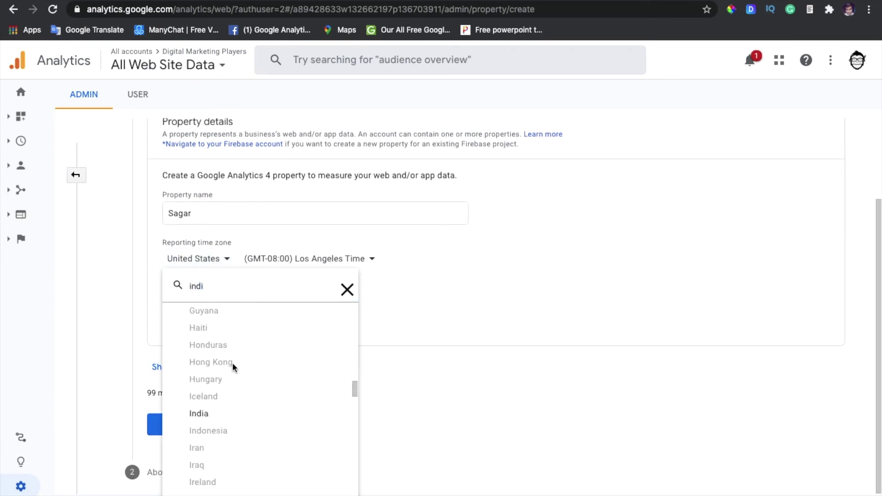
pyautogui.click(219, 416)
pyautogui.click(214, 305)
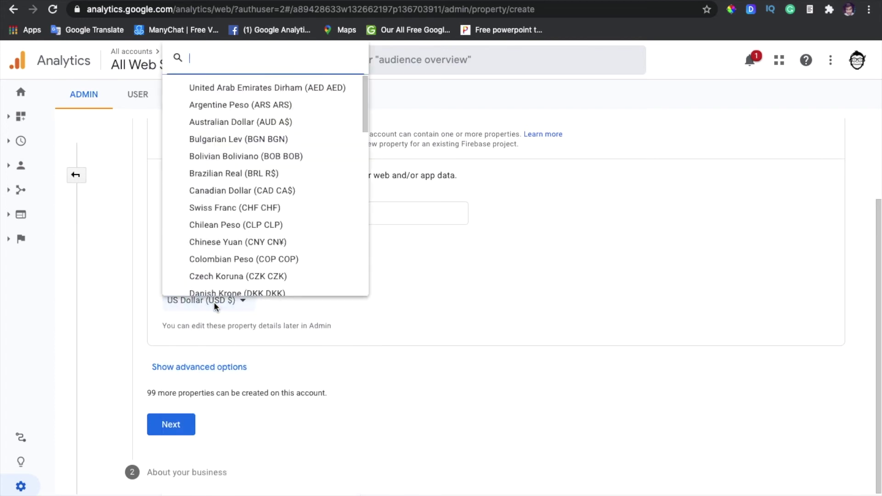
pyautogui.write('in')
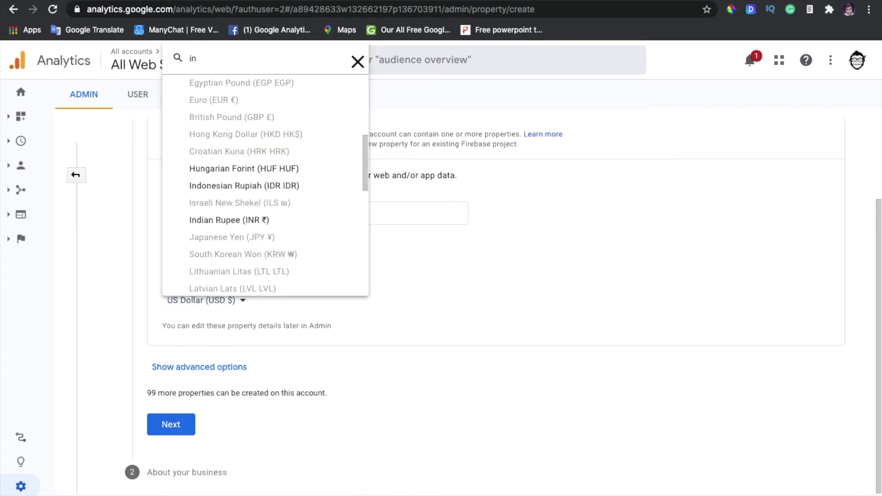
pyautogui.click(216, 220)
pyautogui.click(181, 425)
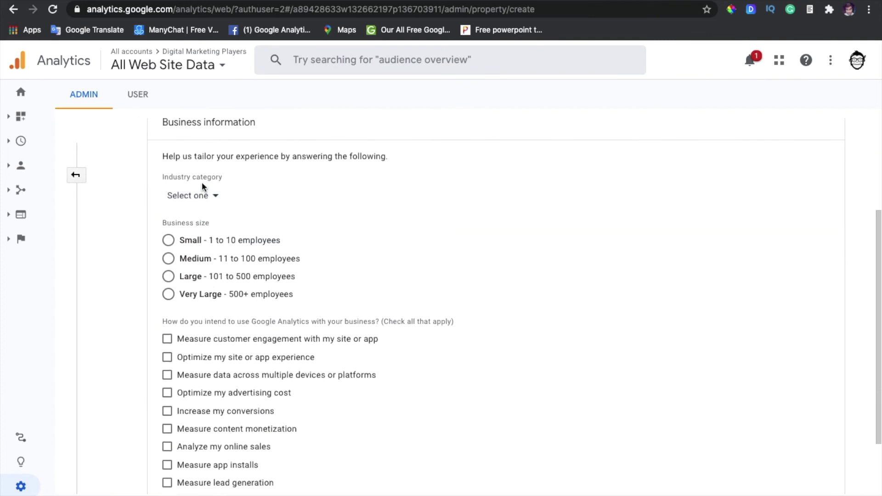
# Set the business's industry category to Internet & Telecom
pyautogui.click(201, 196)
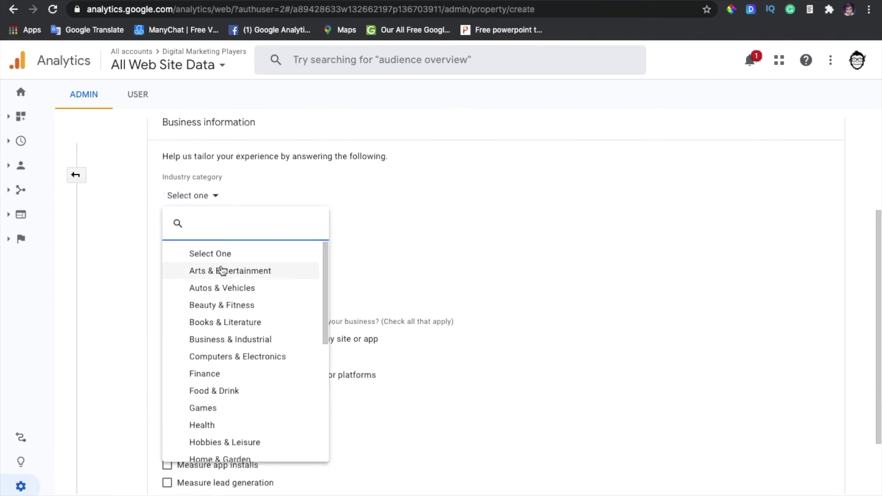
pyautogui.write('mar')
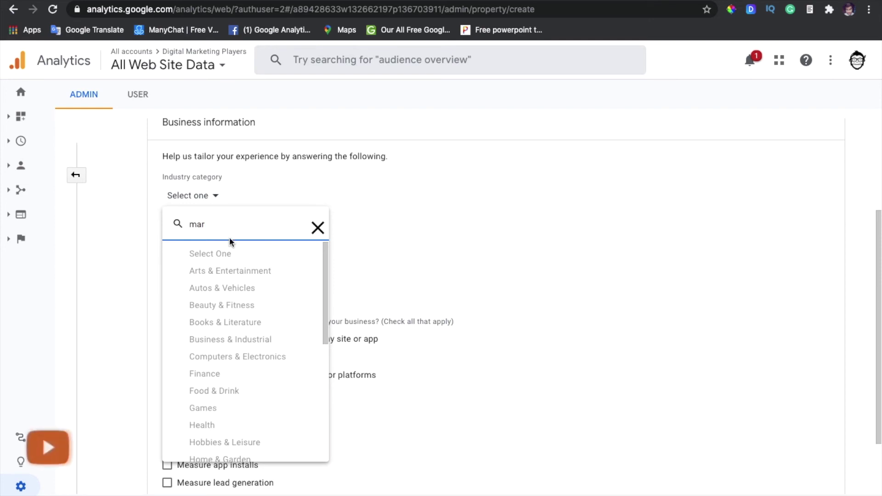
pyautogui.scroll(-5, 231, 285)
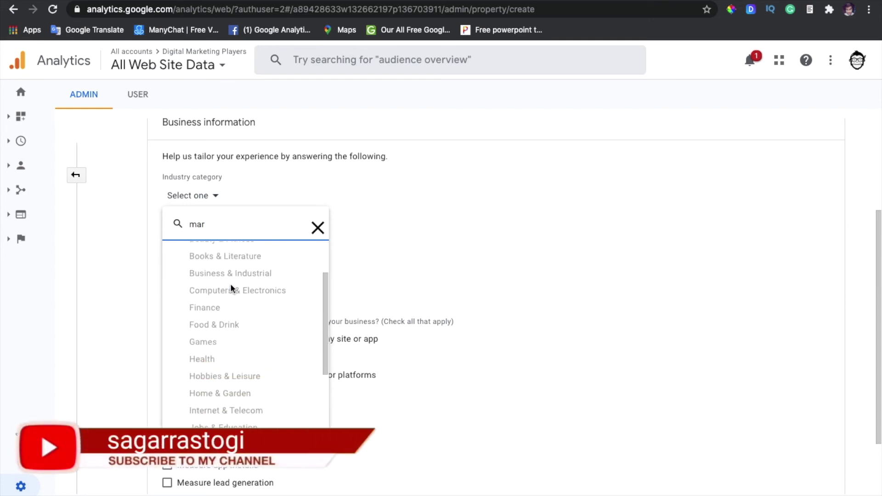
pyautogui.scroll(1, 231, 286)
pyautogui.scroll(-2, 231, 283)
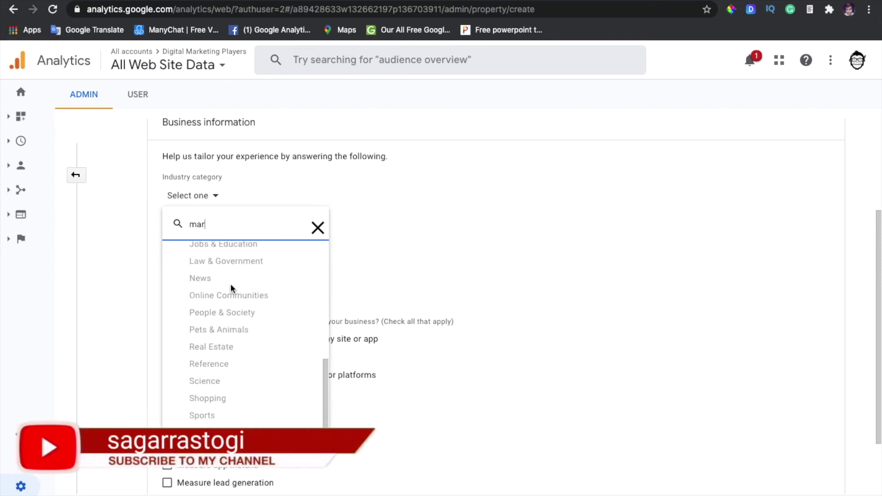
pyautogui.click(317, 228)
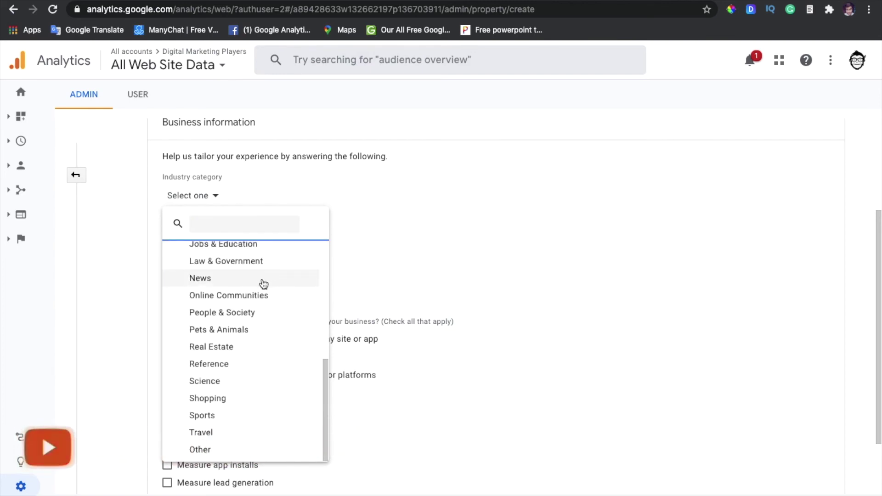
pyautogui.scroll(5, 250, 299)
pyautogui.scroll(5, 250, 300)
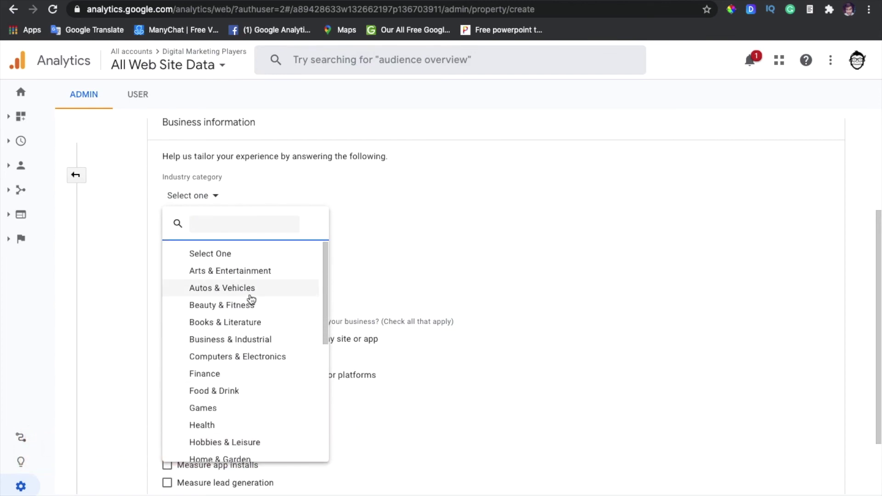
pyautogui.scroll(-5, 229, 345)
pyautogui.scroll(-4, 229, 346)
pyautogui.scroll(2, 230, 345)
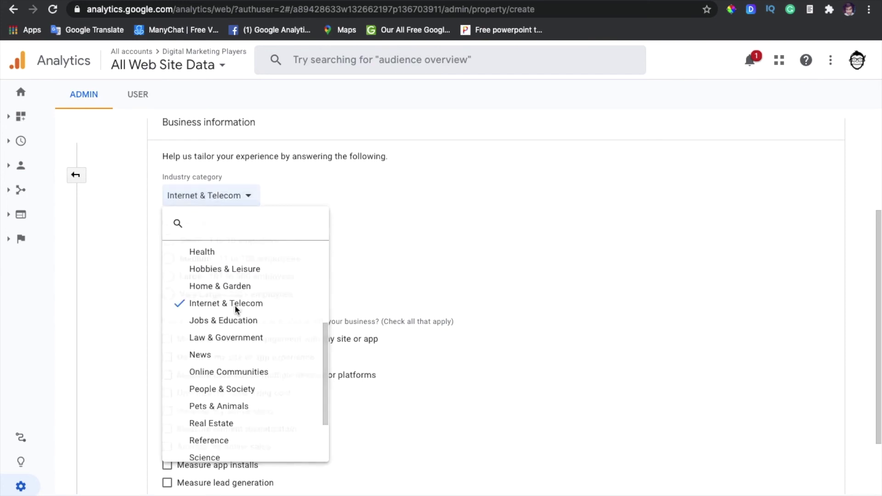
pyautogui.click(236, 304)
# Create the property with Other as the intended use of Google Analytics, and return to the admin overview
pyautogui.scroll(-1, 228, 324)
pyautogui.scroll(-2, 193, 279)
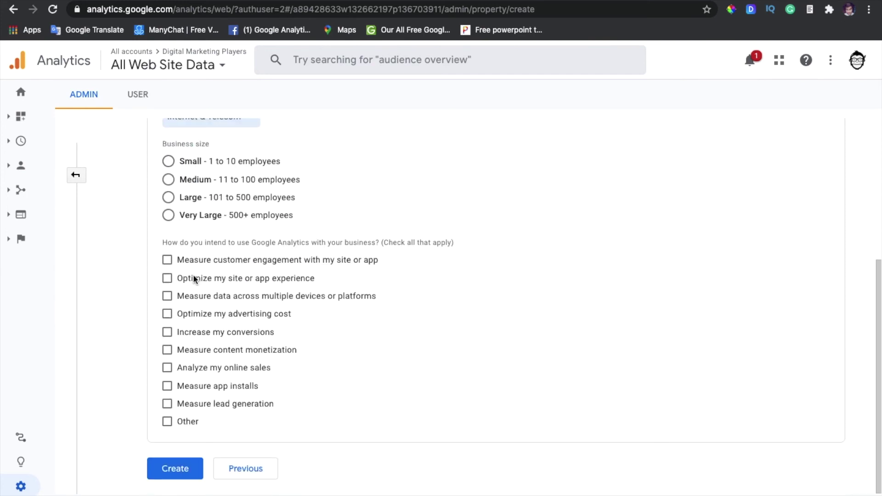
pyautogui.scroll(5, 147, 228)
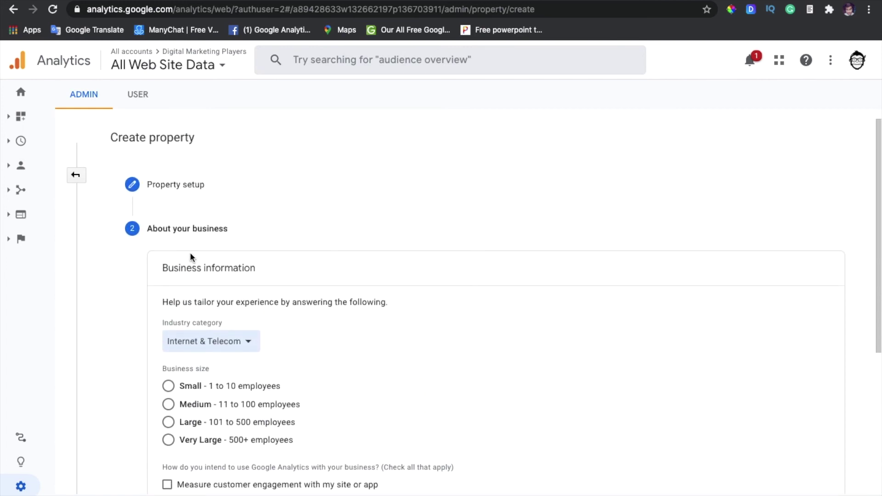
pyautogui.scroll(-5, 191, 256)
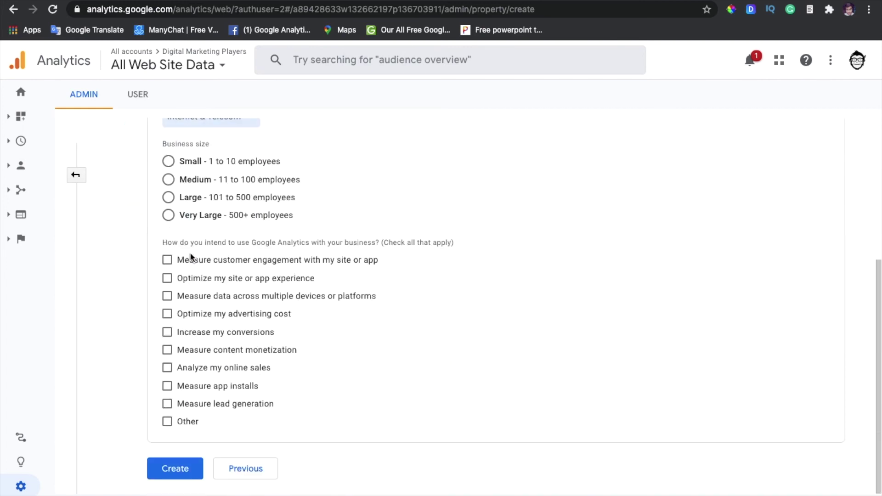
pyautogui.click(177, 422)
pyautogui.scroll(-1, 209, 439)
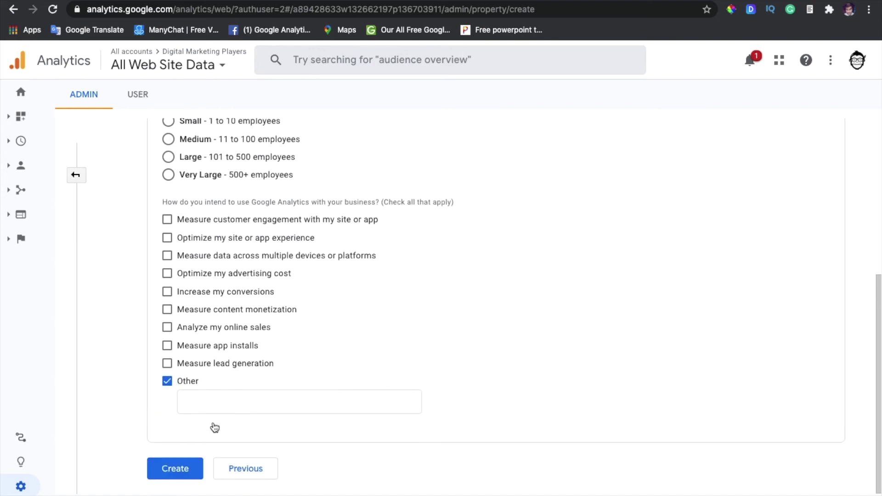
pyautogui.click(175, 469)
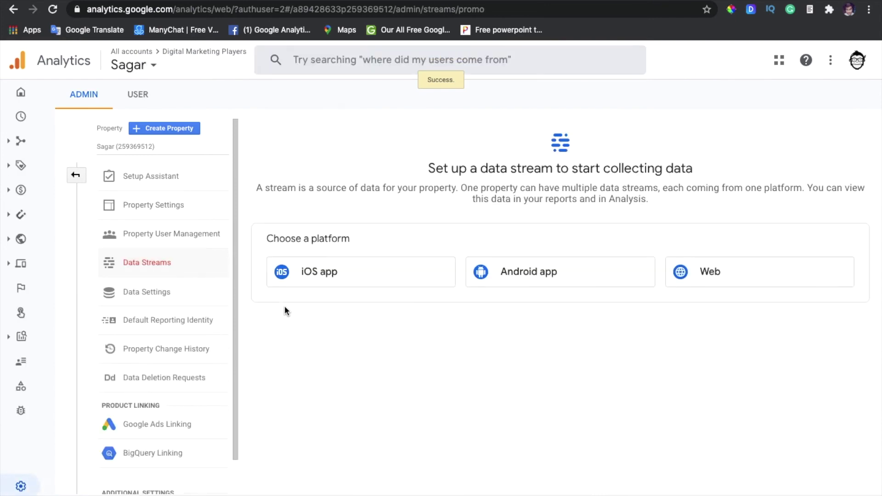
pyautogui.click(75, 174)
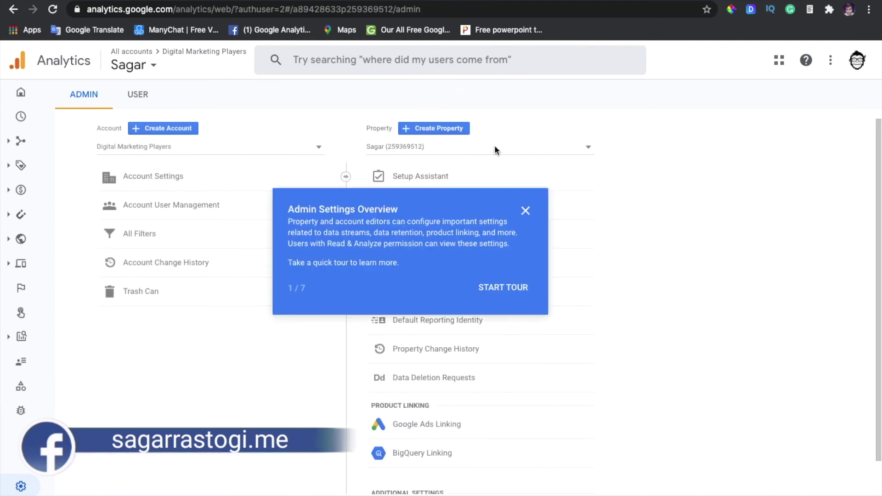
# Dismiss the Admin Settings Overview tour and switch the admin overview to the Digital Marketing Players property
pyautogui.click(495, 146)
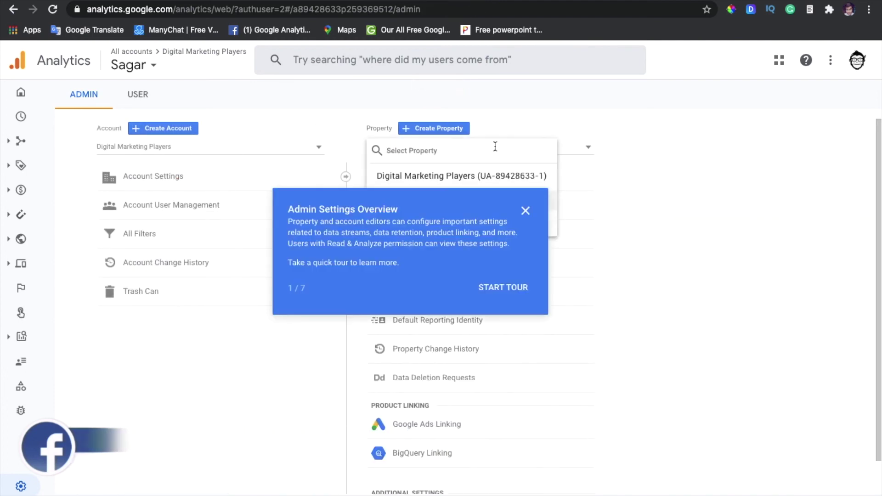
pyautogui.click(525, 210)
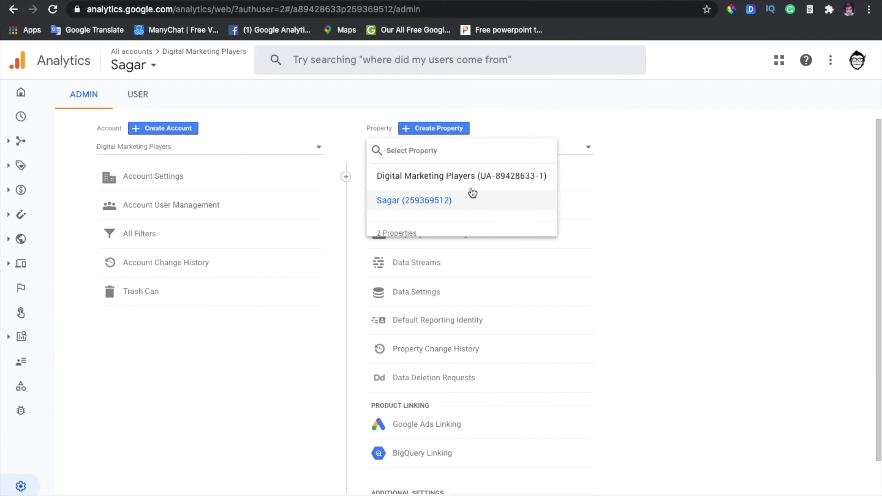
pyautogui.click(477, 202)
pyautogui.click(538, 149)
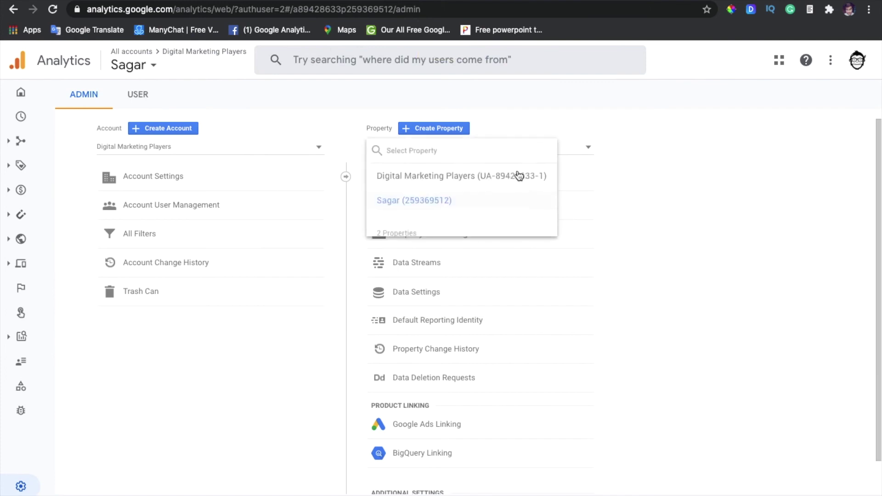
pyautogui.click(491, 183)
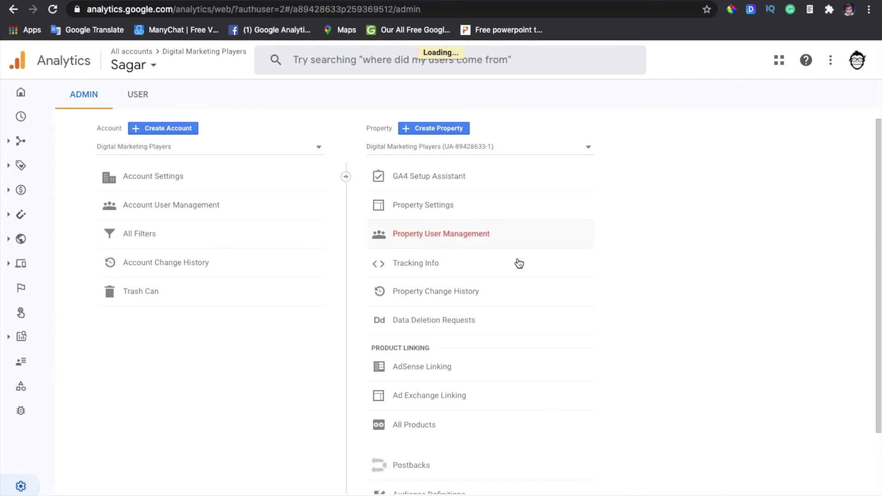
# Look over the admin settings of the Digital Marketing Players property and expand its Tracking Info options
pyautogui.scroll(-2, 486, 338)
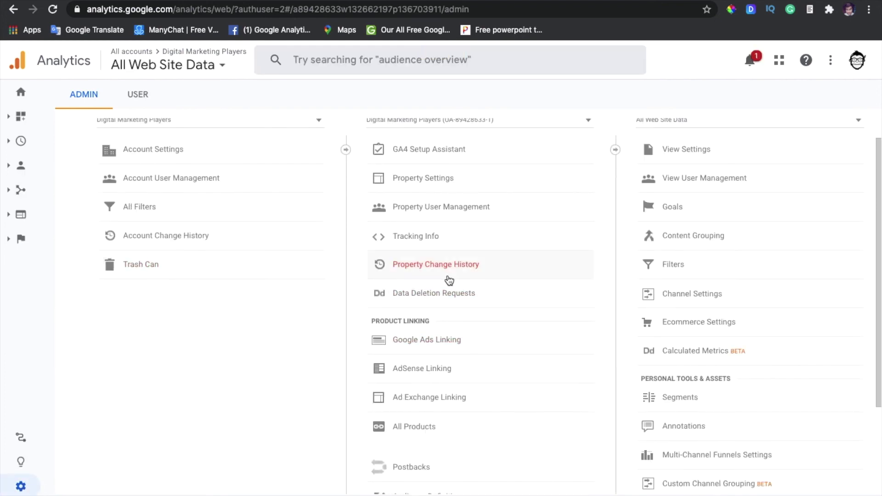
pyautogui.scroll(1, 448, 279)
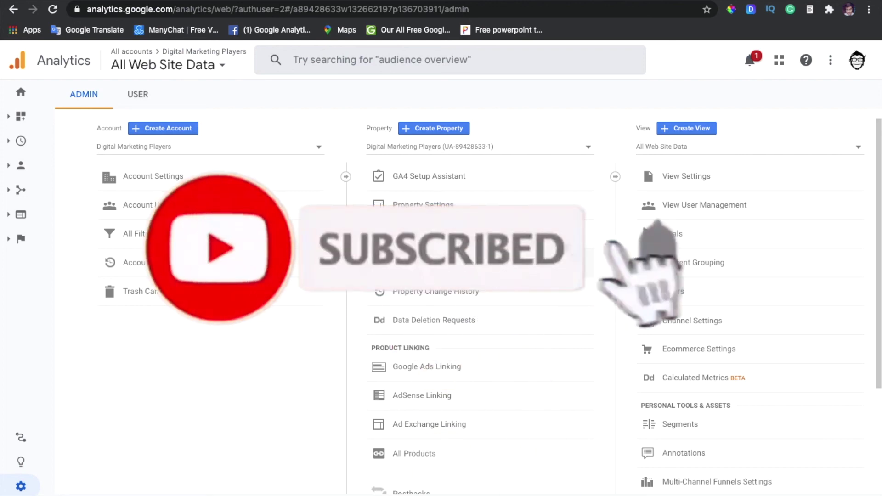
pyautogui.click(427, 263)
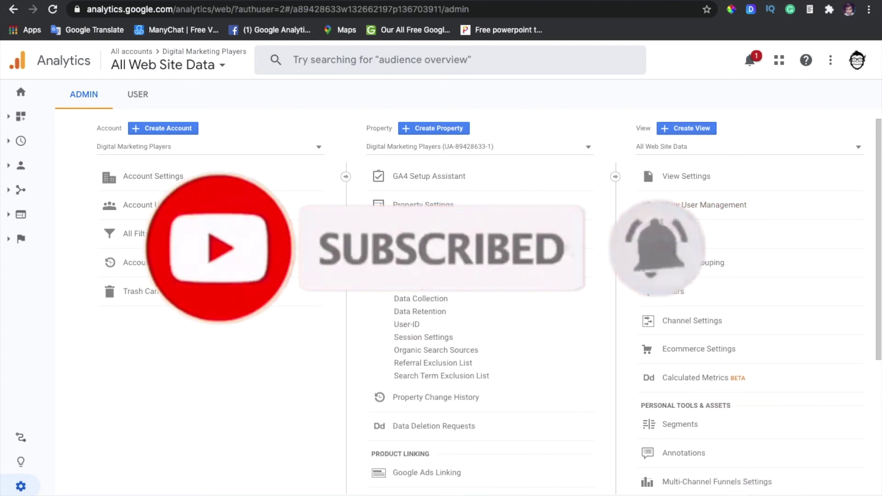